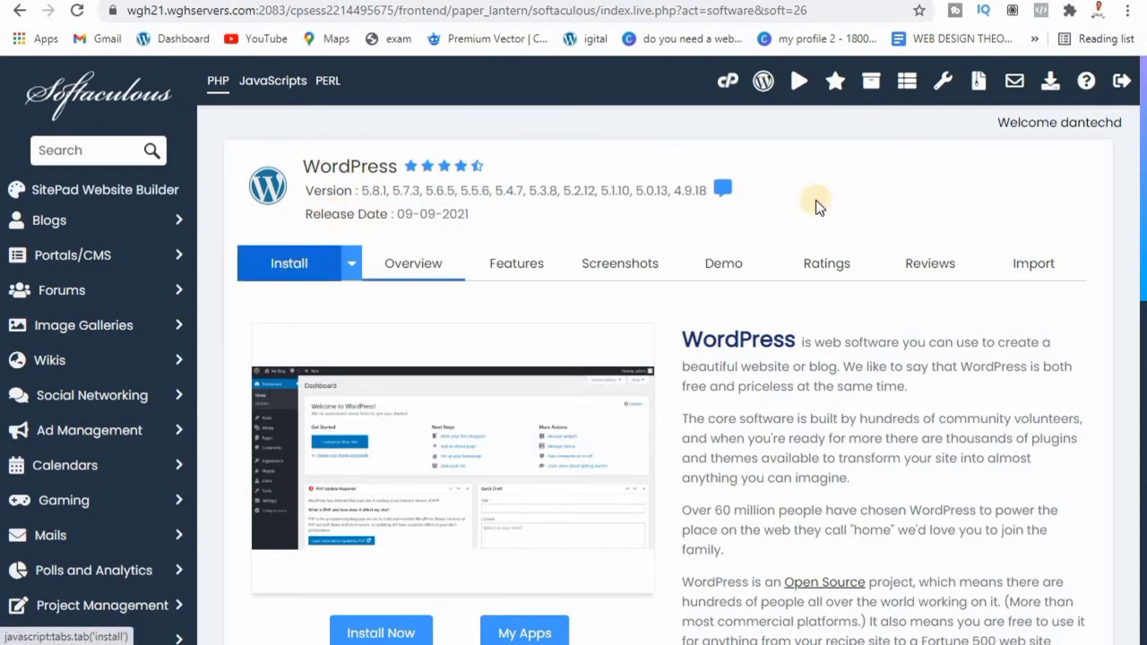
Open the WordPress installation form and bring its Software Setup section with the installation URL settings into view
{"action": "scroll", "coordinate": [833, 162], "scroll_direction": "down", "scroll_amount": 2}
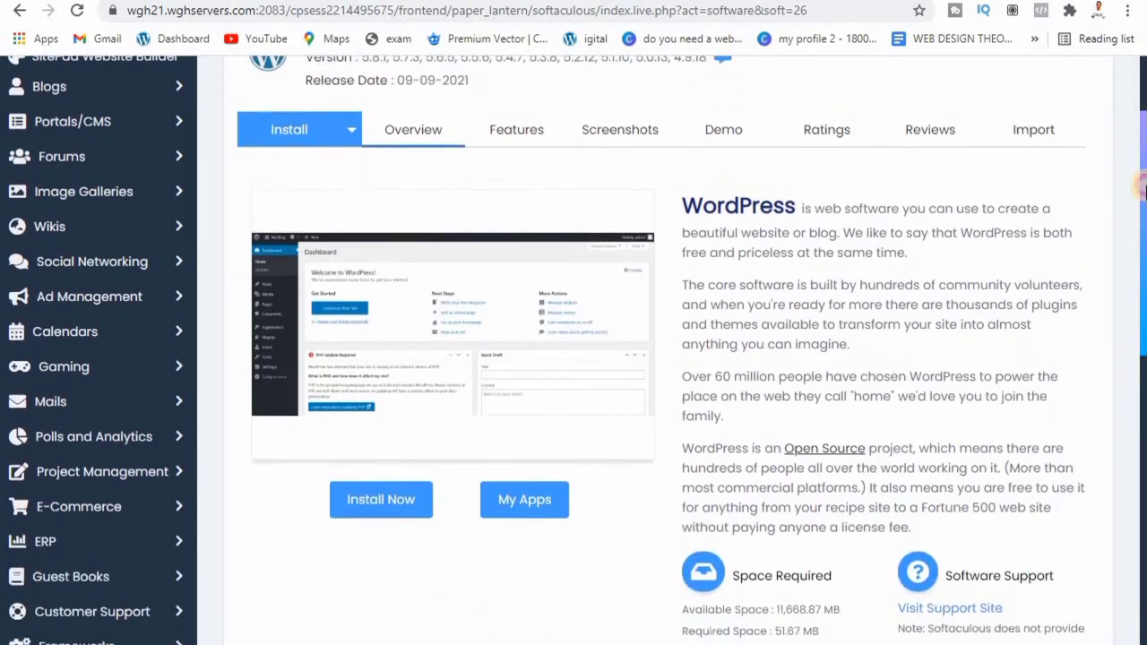
{"action": "left_click", "coordinate": [289, 148]}
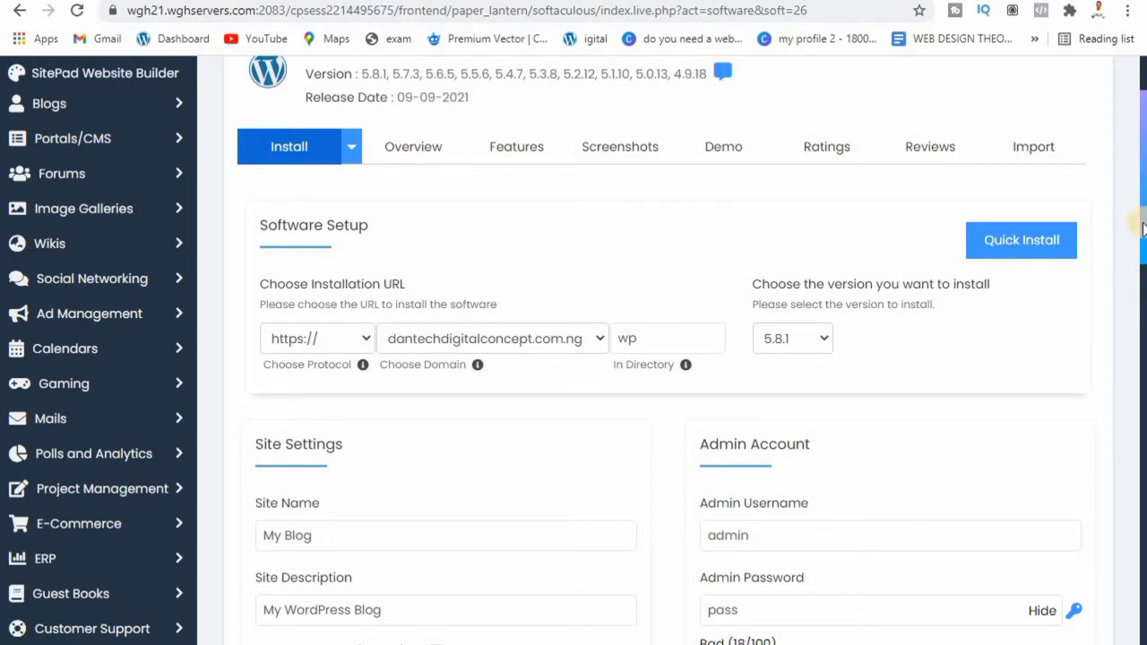
{"action": "left_click_drag", "start_coordinate": [1144, 224], "coordinate": [1144, 269]}
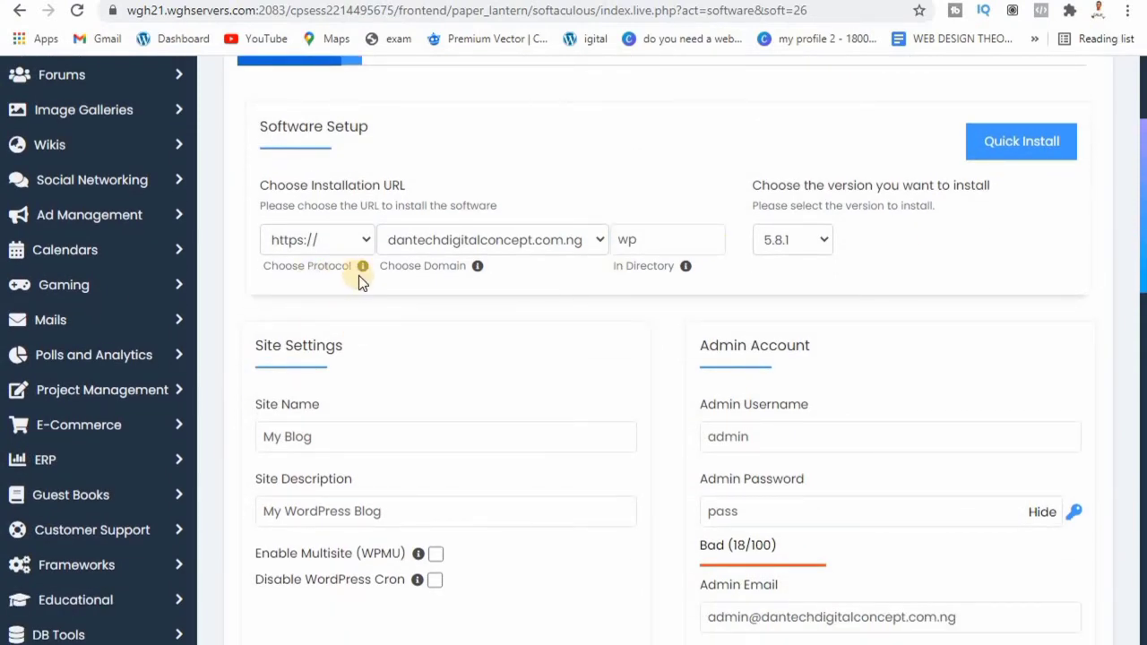
{"action": "mouse_move", "coordinate": [362, 274]}
Check the connection security of the Whogohost client area page in its site information, then return to the WordPress installation form
{"action": "key", "text": "ctrl+t"}
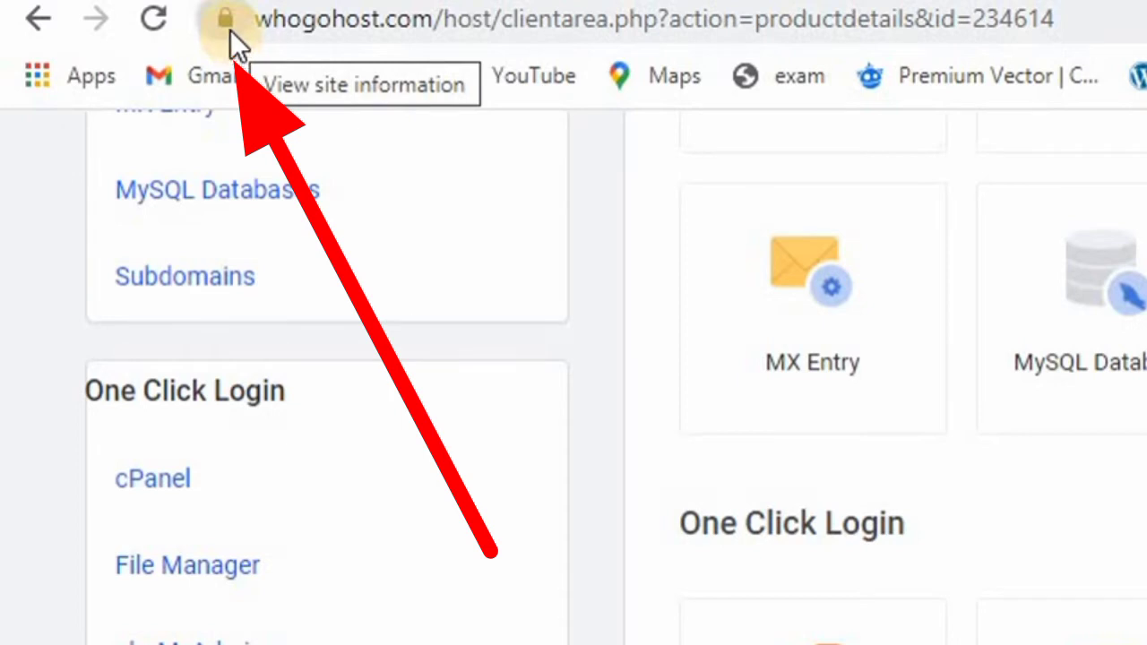
{"action": "left_click", "coordinate": [226, 21]}
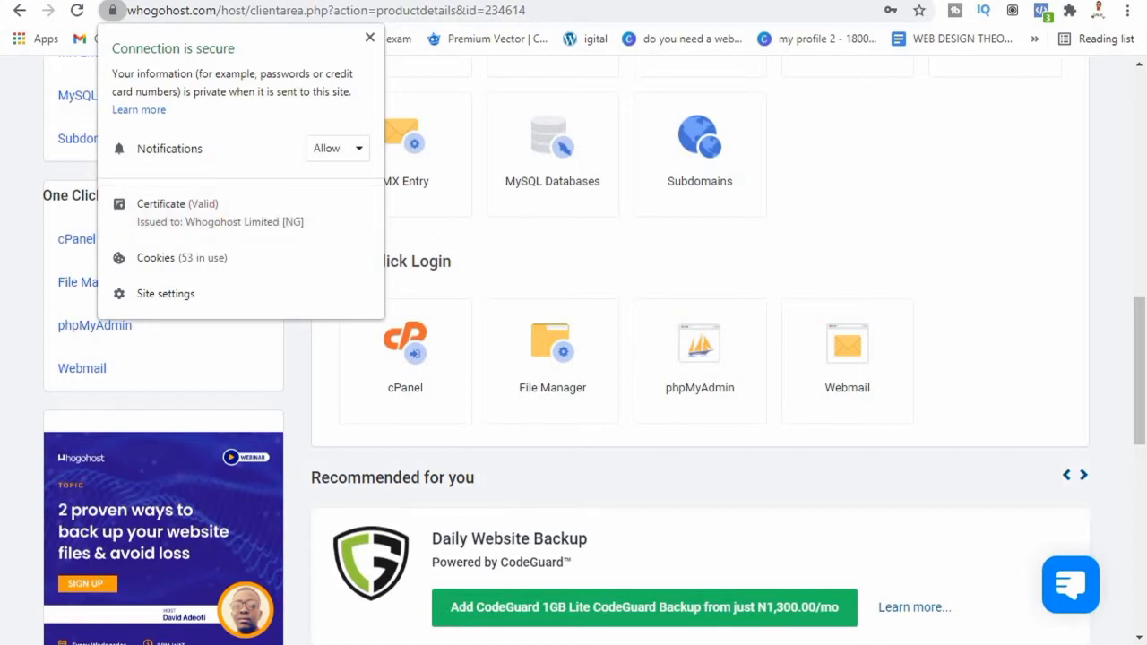
{"action": "left_click", "coordinate": [502, 2]}
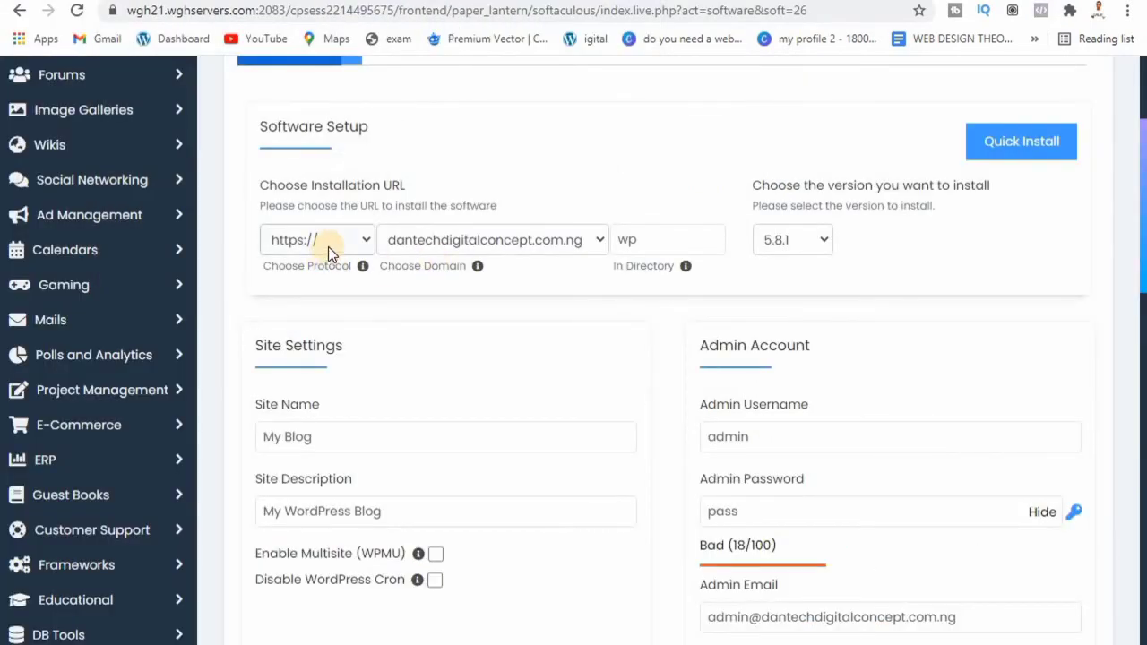
Open whogohost.com in a new browser tab, then return to the installation protocol choice
{"action": "left_click", "coordinate": [330, 243]}
{"action": "key", "text": "ctrl+t"}
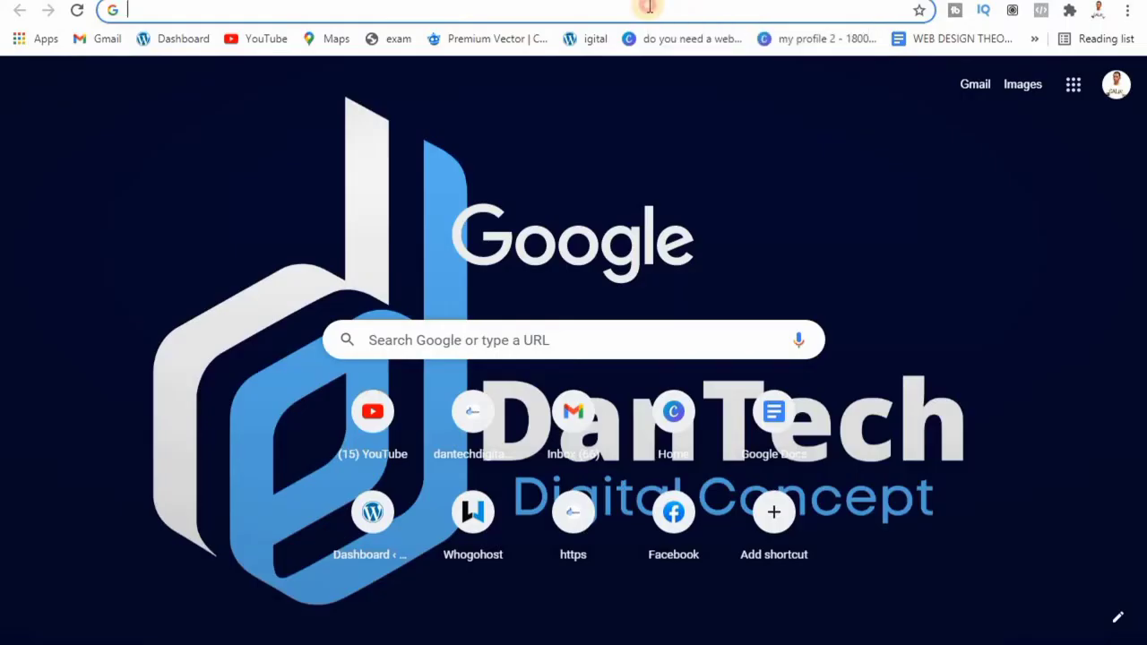
{"action": "left_click", "coordinate": [650, 7]}
{"action": "type", "text": "whogohost.com"}
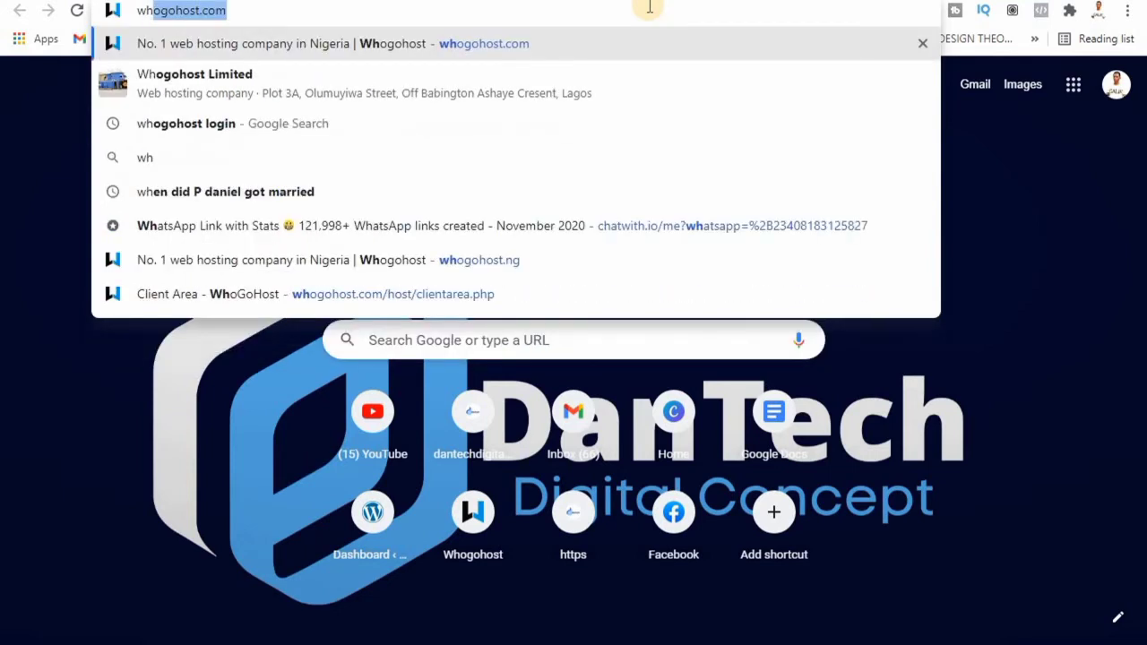
{"action": "key", "text": "Return"}
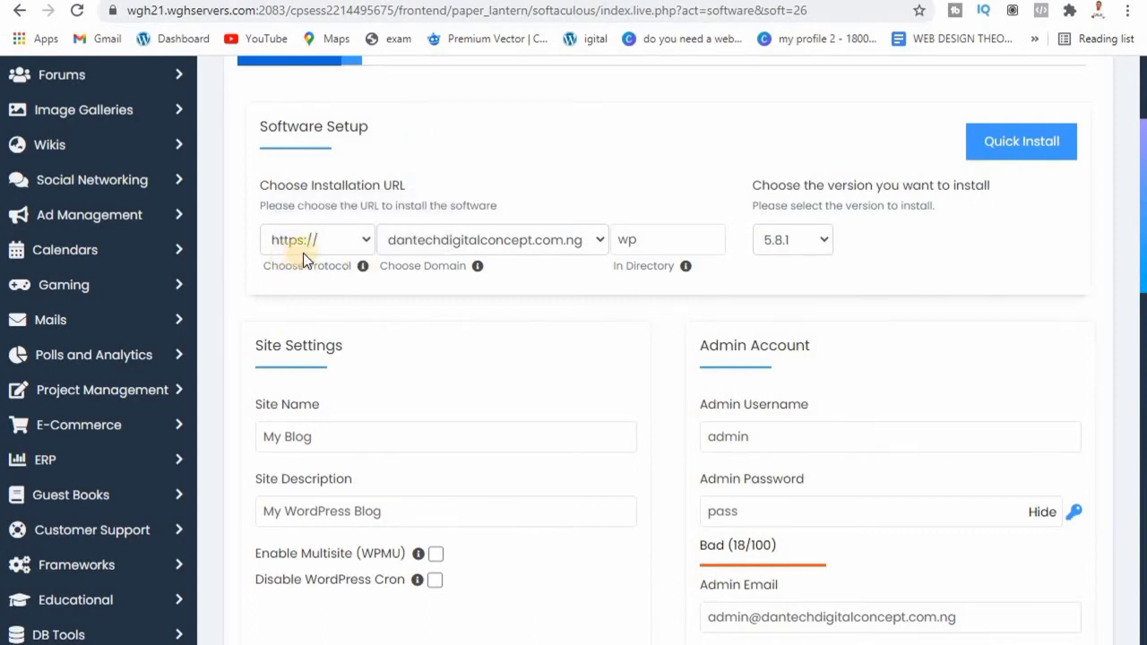
{"action": "left_click", "coordinate": [336, 245]}
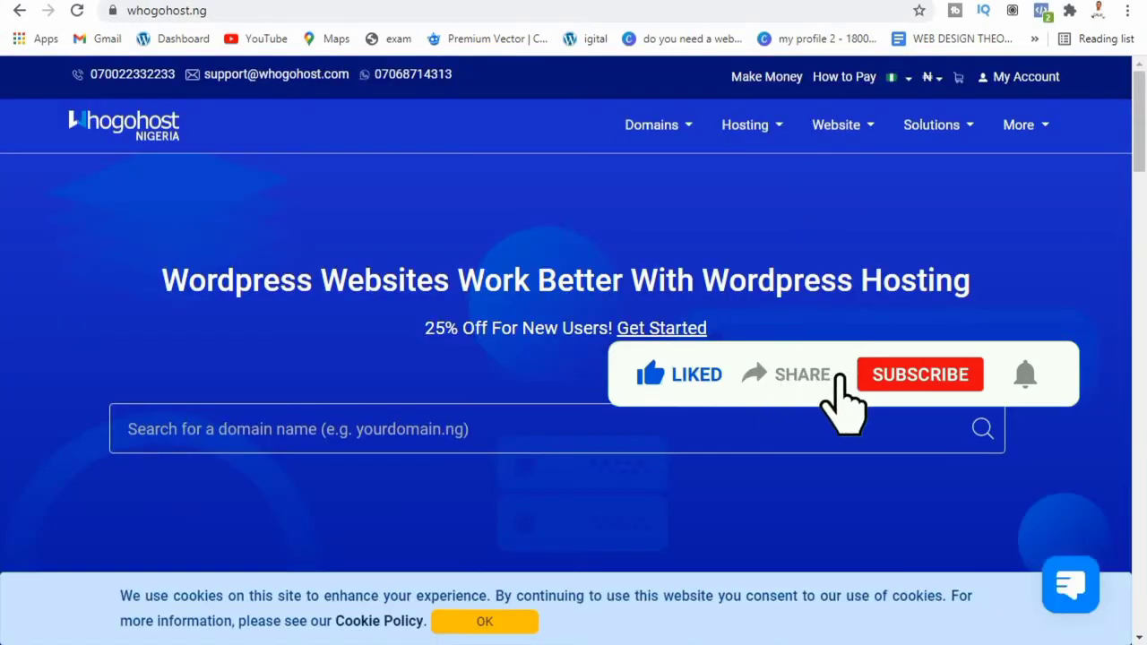
Review the hosting offers on the Whogohost home page and open the cPanel Hosting offer
{"action": "scroll", "coordinate": [1143, 157], "scroll_direction": "down", "scroll_amount": 6}
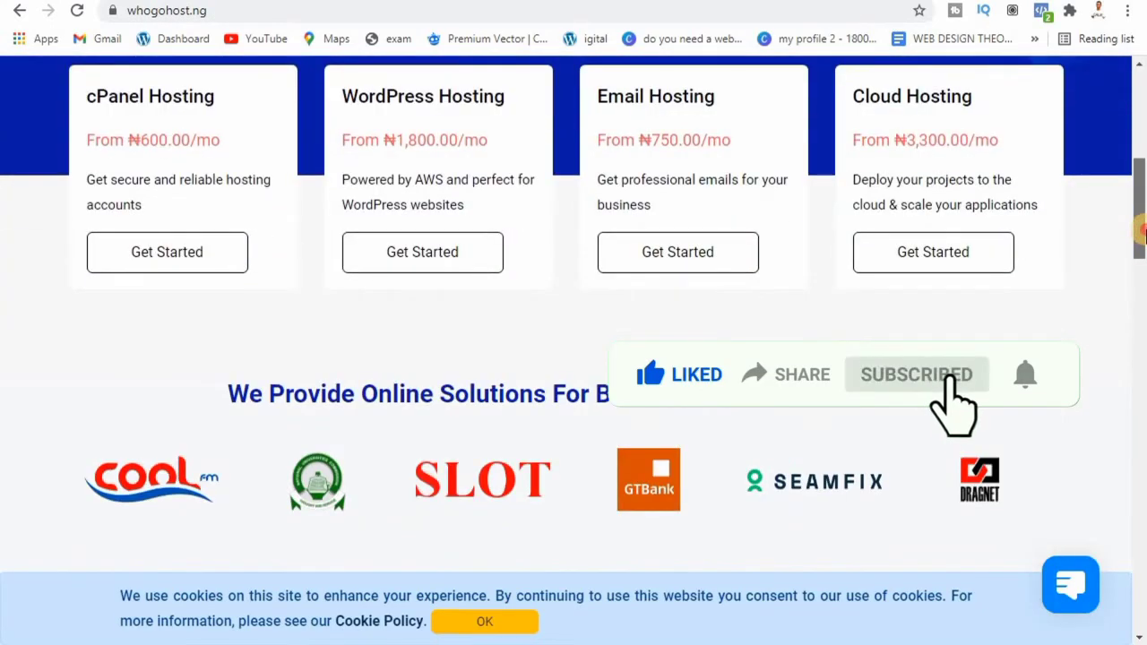
{"action": "scroll", "coordinate": [971, 228], "scroll_direction": "up", "scroll_amount": 1}
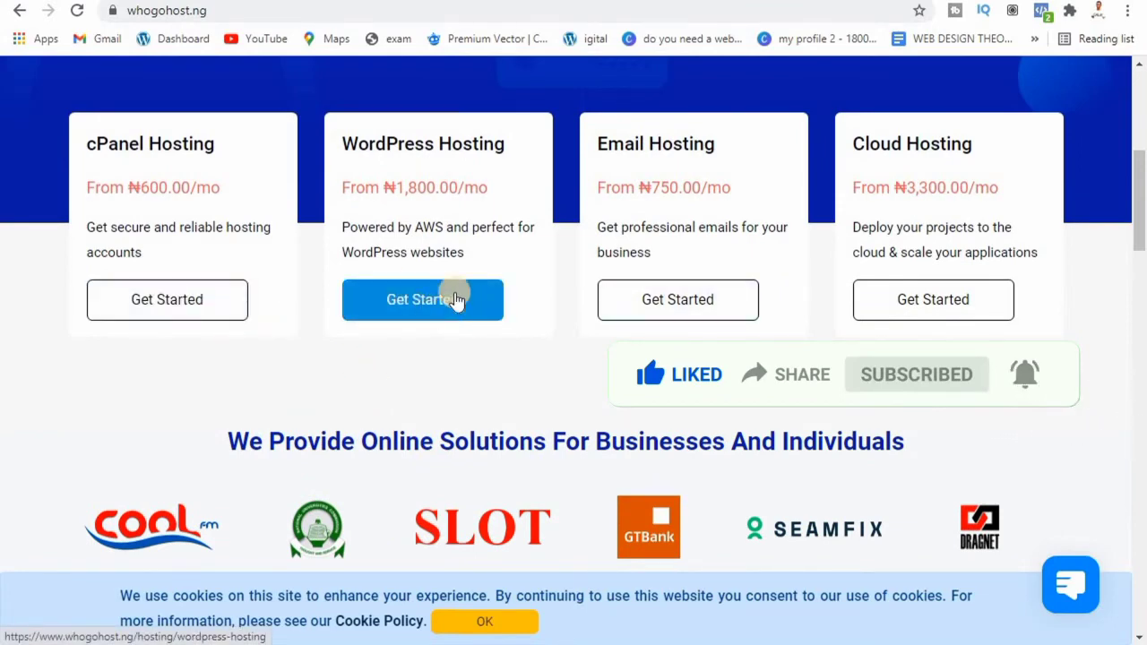
{"action": "left_click", "coordinate": [151, 297]}
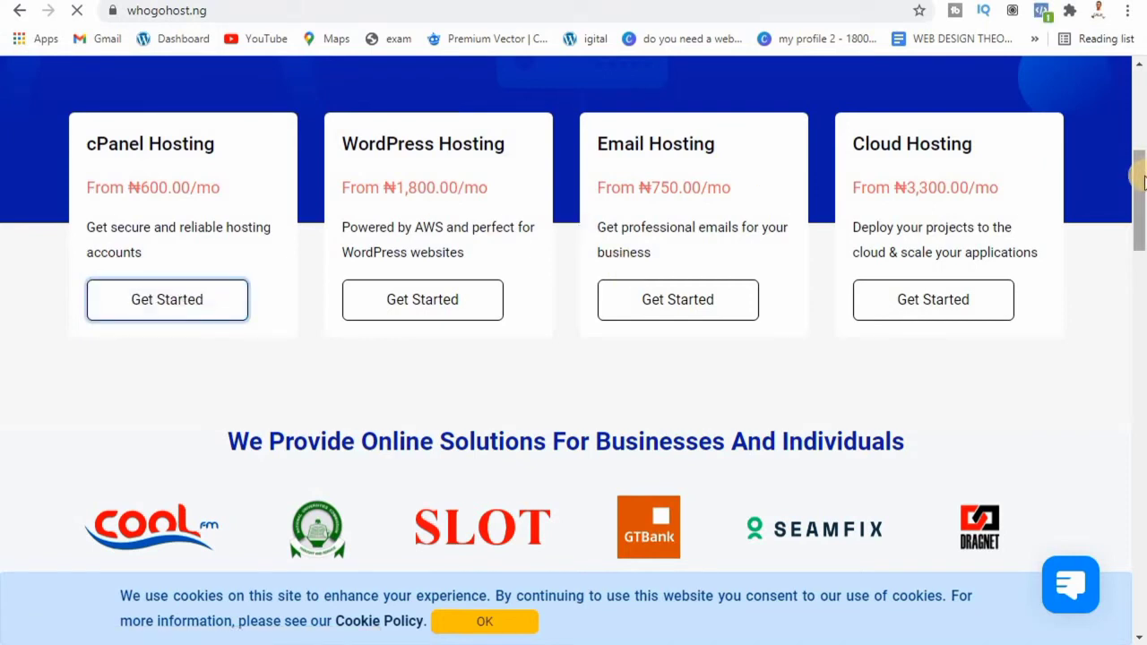
{"action": "left_click_drag", "start_coordinate": [1142, 177], "coordinate": [1141, 208]}
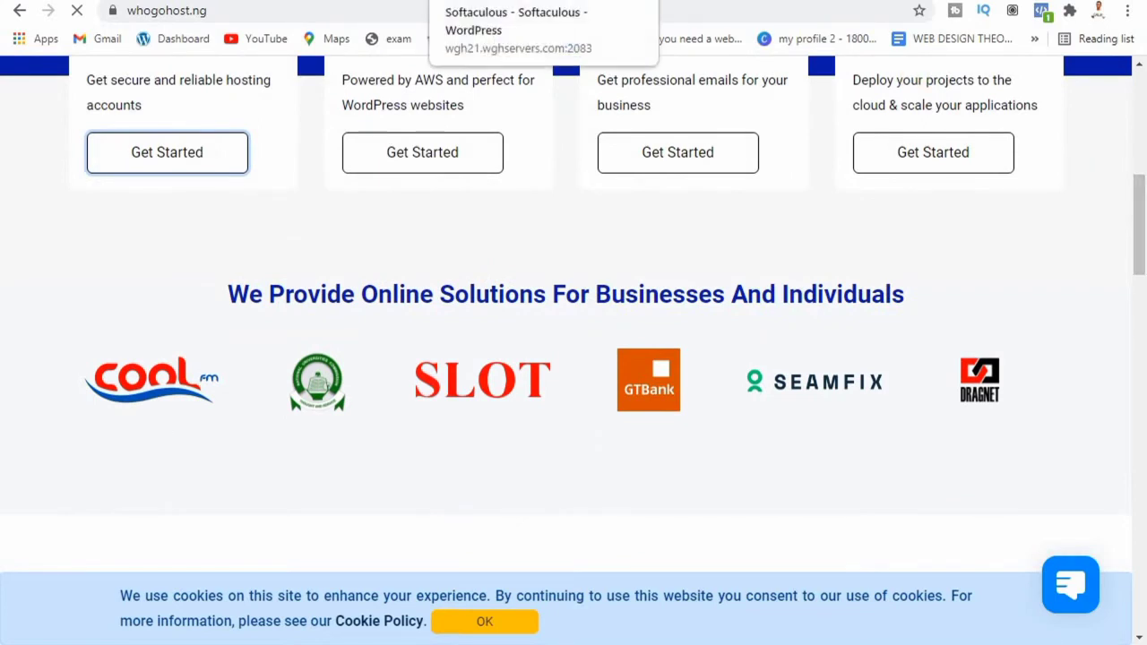
{"action": "left_click", "coordinate": [502, 1]}
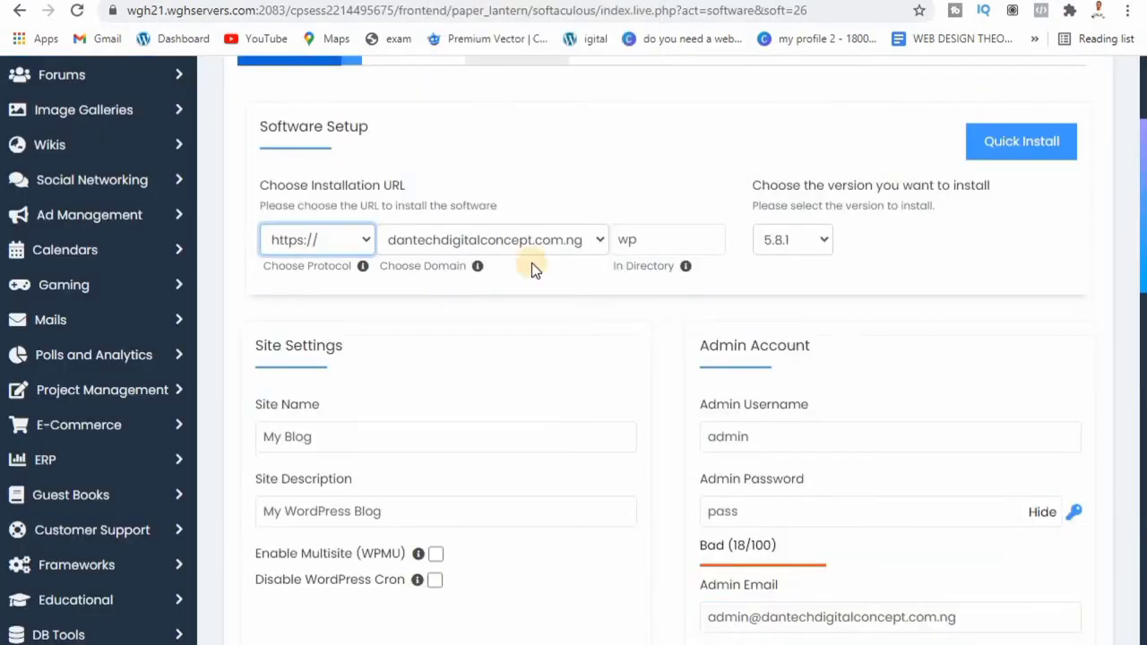
{"action": "left_click", "coordinate": [320, 243]}
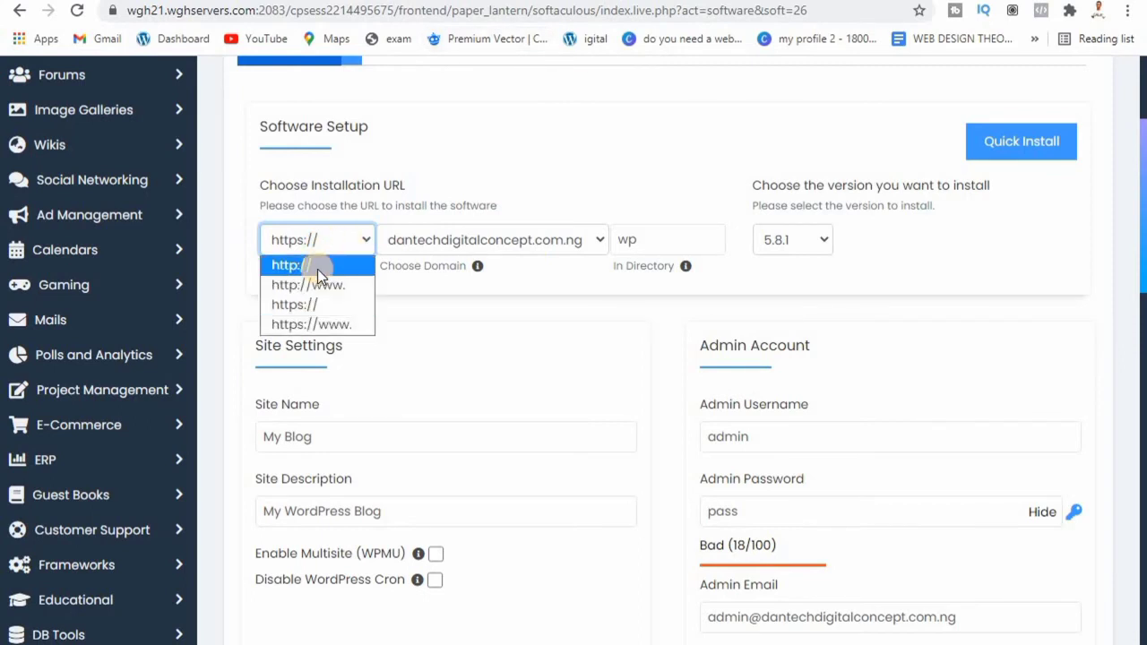
{"action": "left_click", "coordinate": [318, 267]}
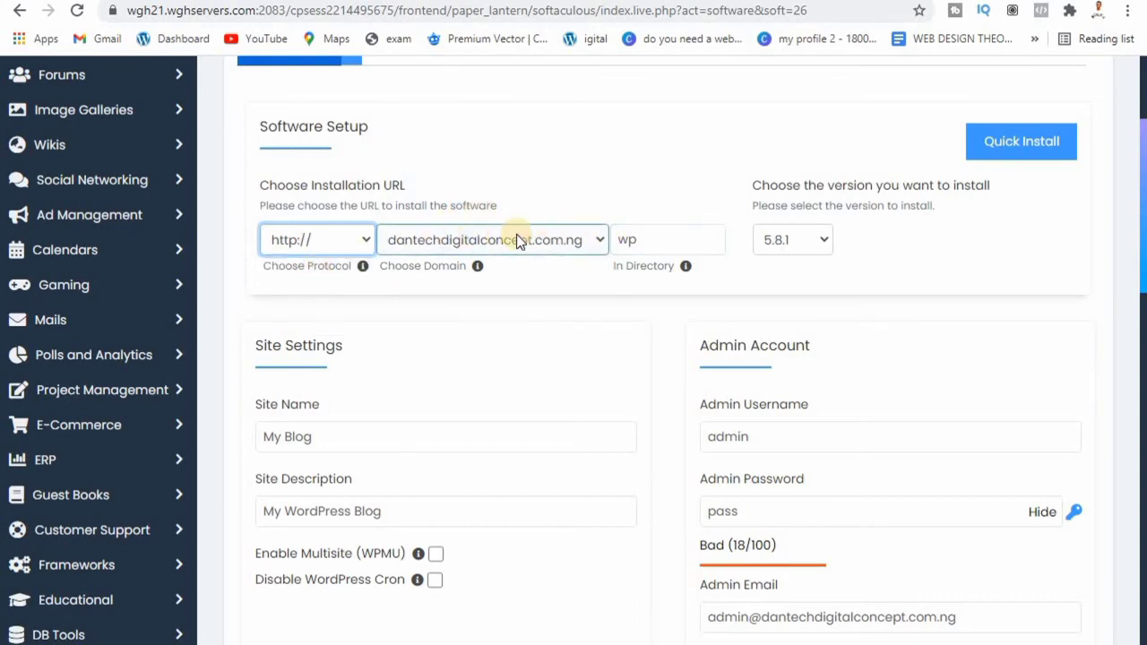
Clear the installation directory so that the field is empty
{"action": "left_click", "coordinate": [687, 241]}
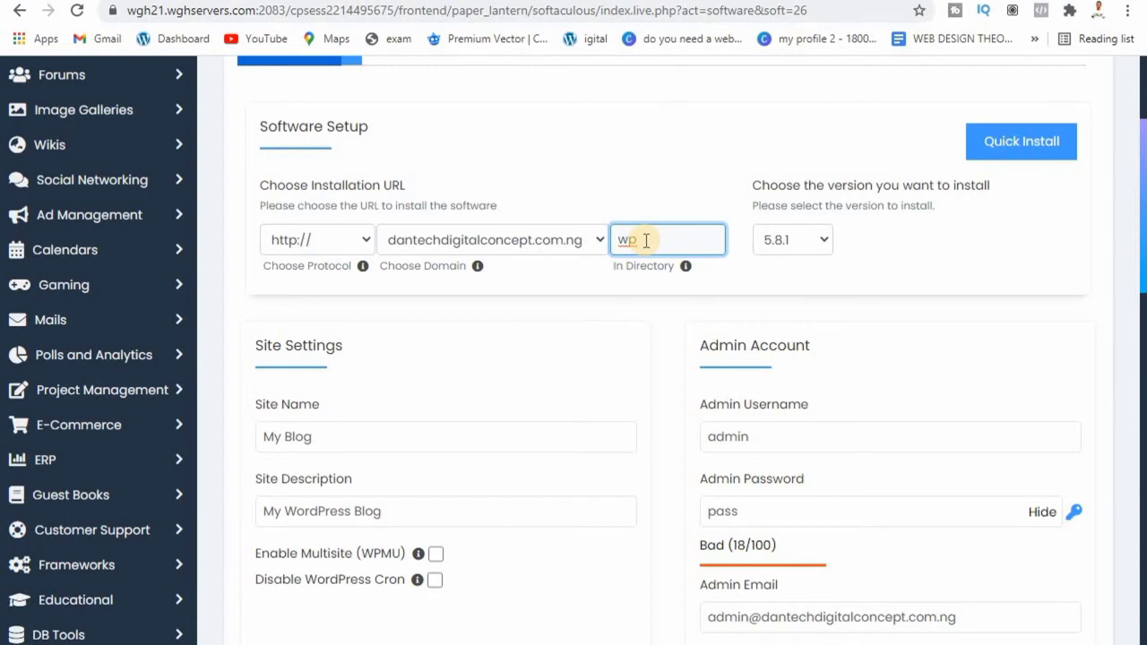
{"action": "key", "text": "BackSpace"}
{"action": "key", "text": "BackSpace"}
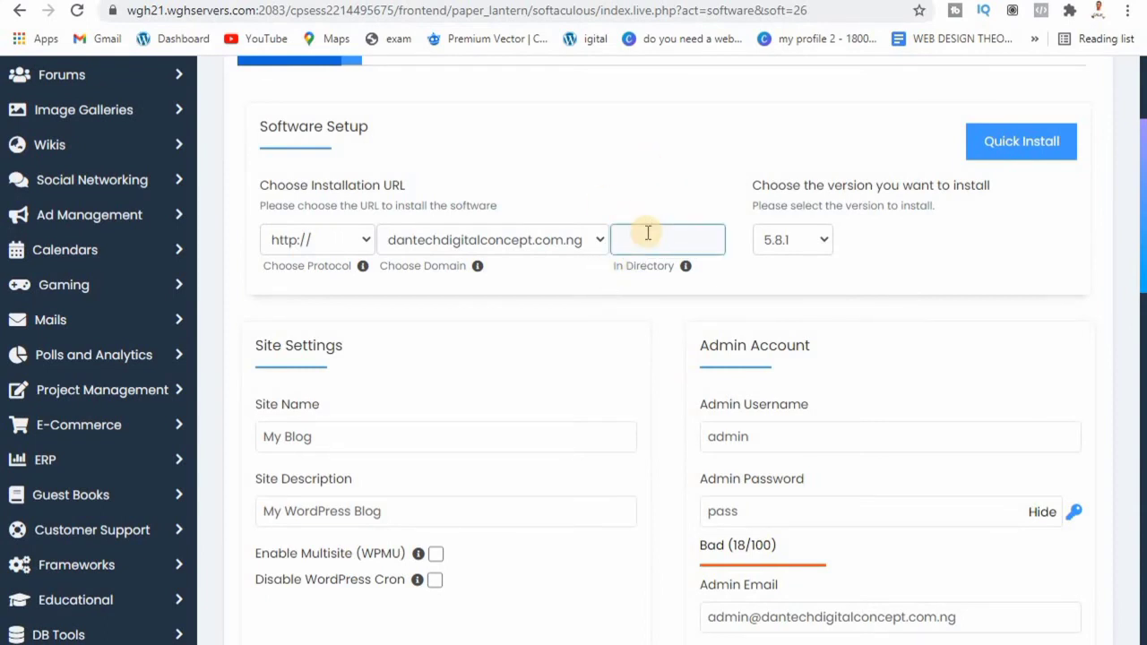
{"action": "left_click", "coordinate": [660, 165]}
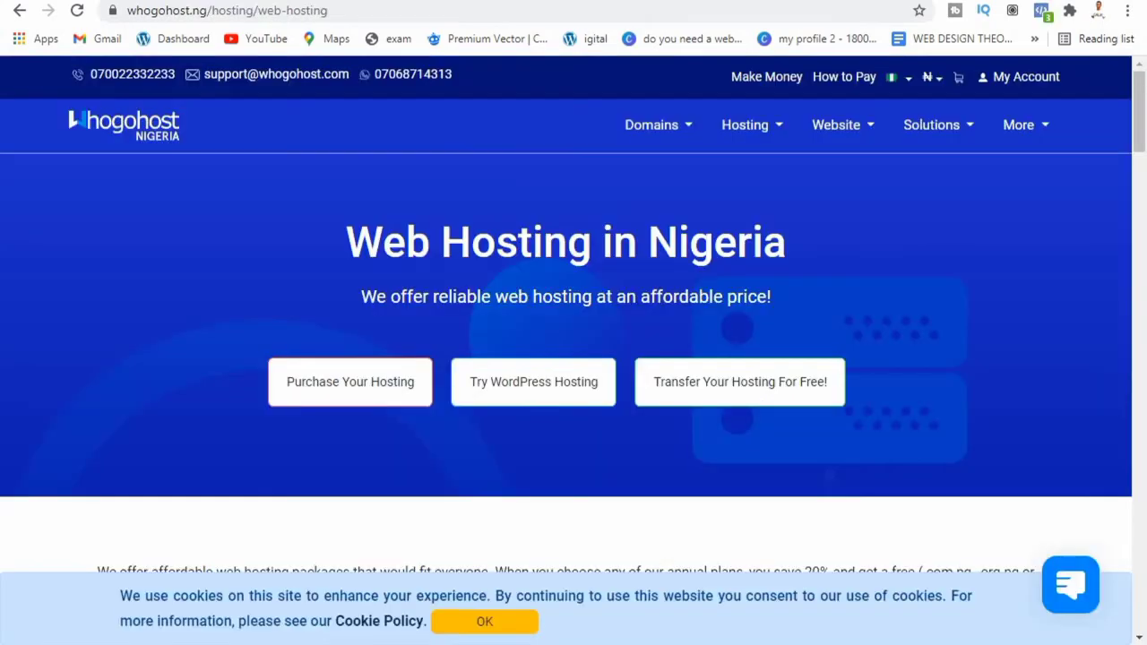
Examine the features of the Whogohost web hosting plans, especially the free SSL certificate
{"action": "left_click_drag", "start_coordinate": [1139, 185], "coordinate": [1140, 269]}
{"action": "scroll", "coordinate": [1141, 269], "scroll_direction": "down", "scroll_amount": 2}
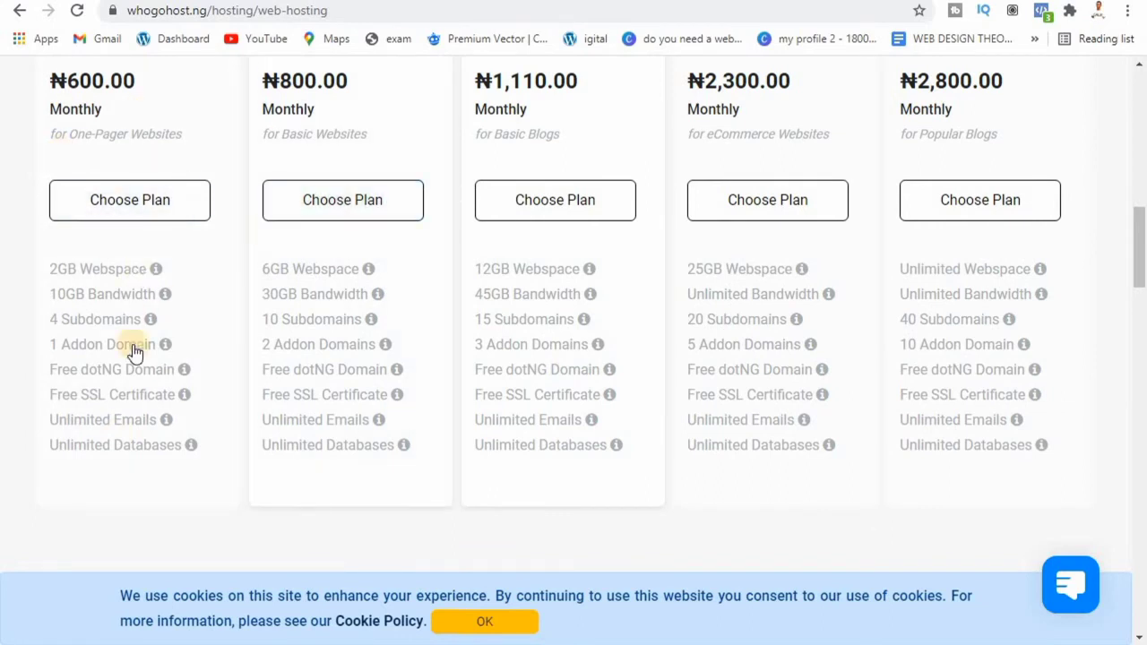
{"action": "mouse_move", "coordinate": [72, 403]}
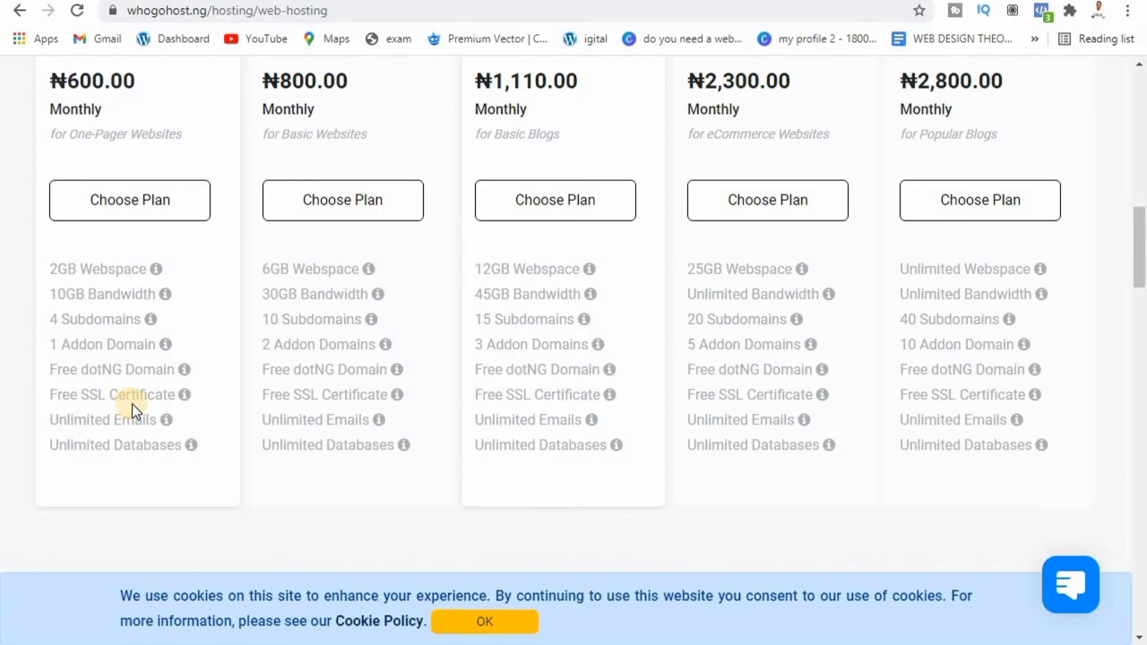
{"action": "mouse_move", "coordinate": [132, 404]}
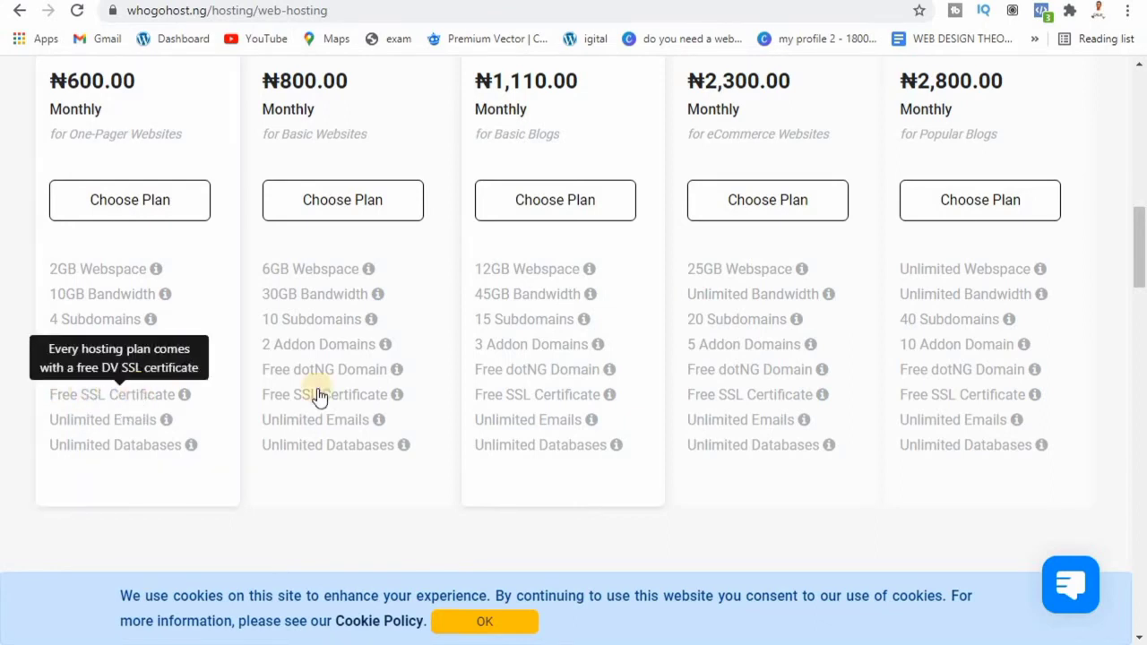
{"action": "mouse_move", "coordinate": [314, 393]}
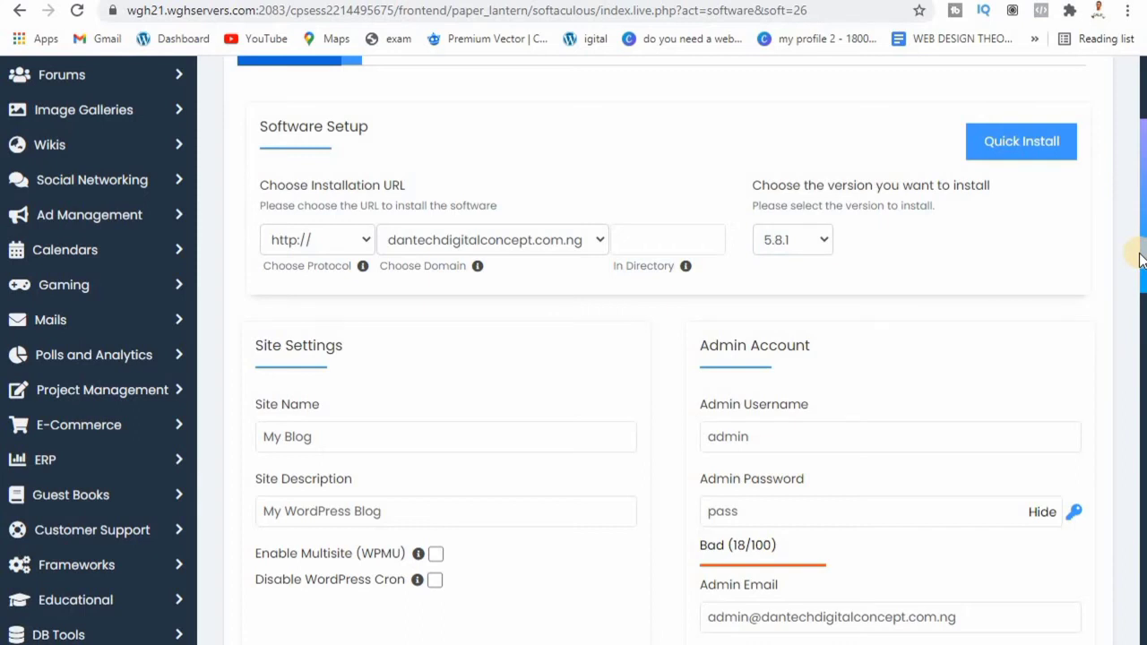
Clear the Site Name in the Site Settings and select the whole Site Description text
{"action": "left_click_drag", "start_coordinate": [1141, 258], "coordinate": [1142, 285]}
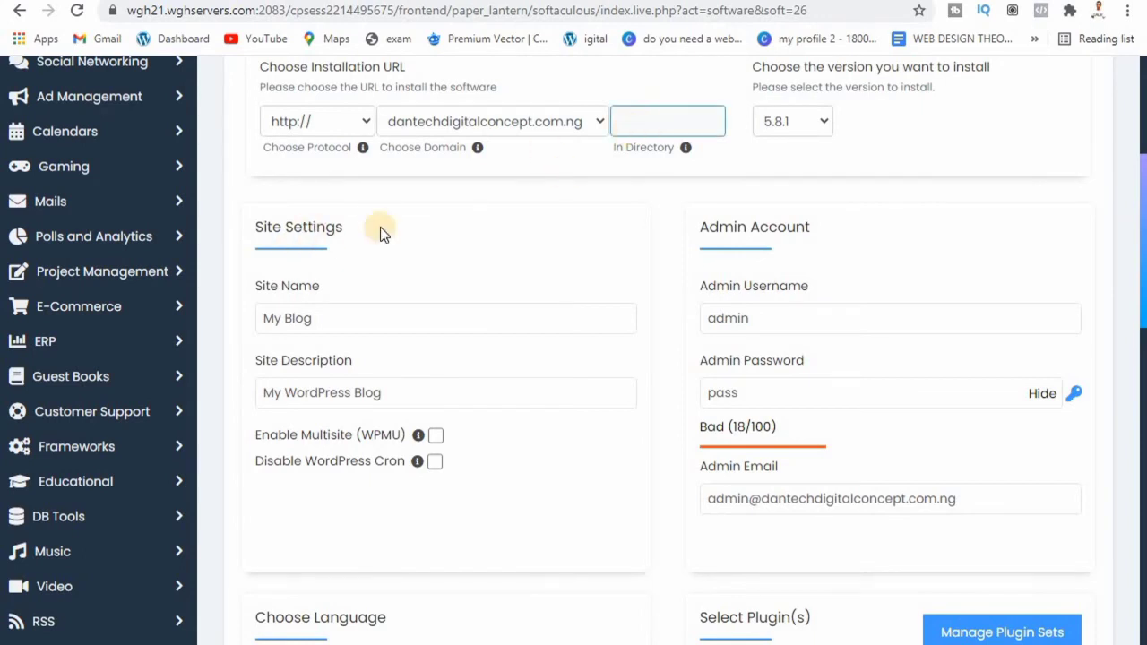
{"action": "left_click", "coordinate": [307, 325]}
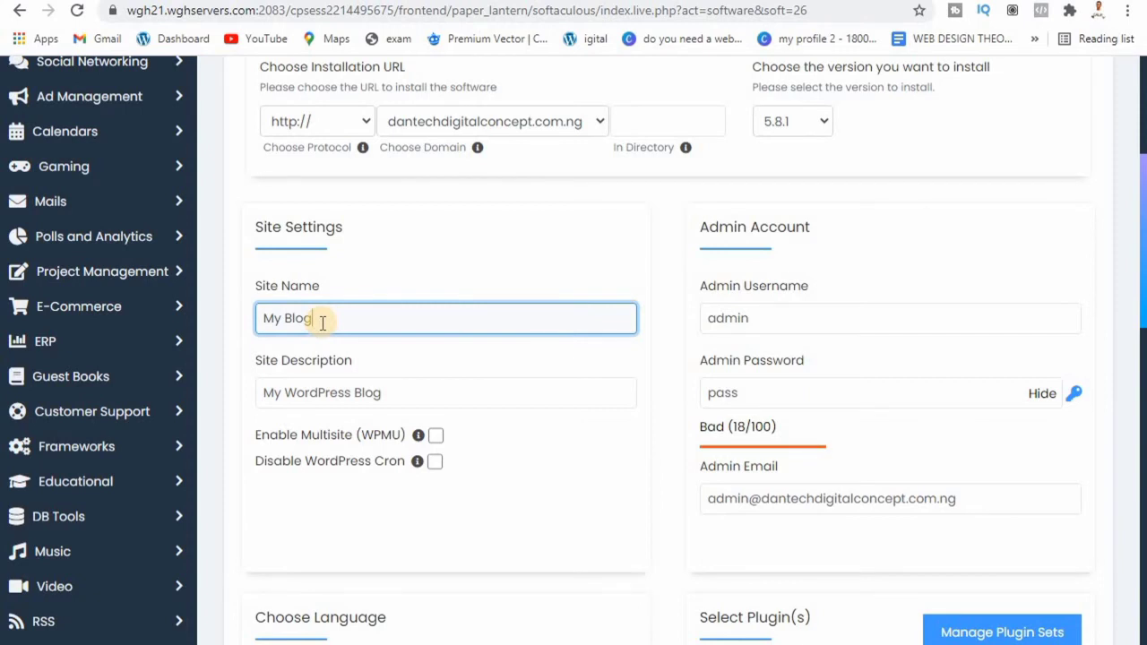
{"action": "key", "text": "BackSpace"}
{"action": "key", "text": "BackSpace"}
{"action": "key", "text": "BackSpace"}
{"action": "key", "text": "BackSpace"}
{"action": "key", "text": "BackSpace"}
{"action": "key", "text": "BackSpace"}
{"action": "key", "text": "BackSpace"}
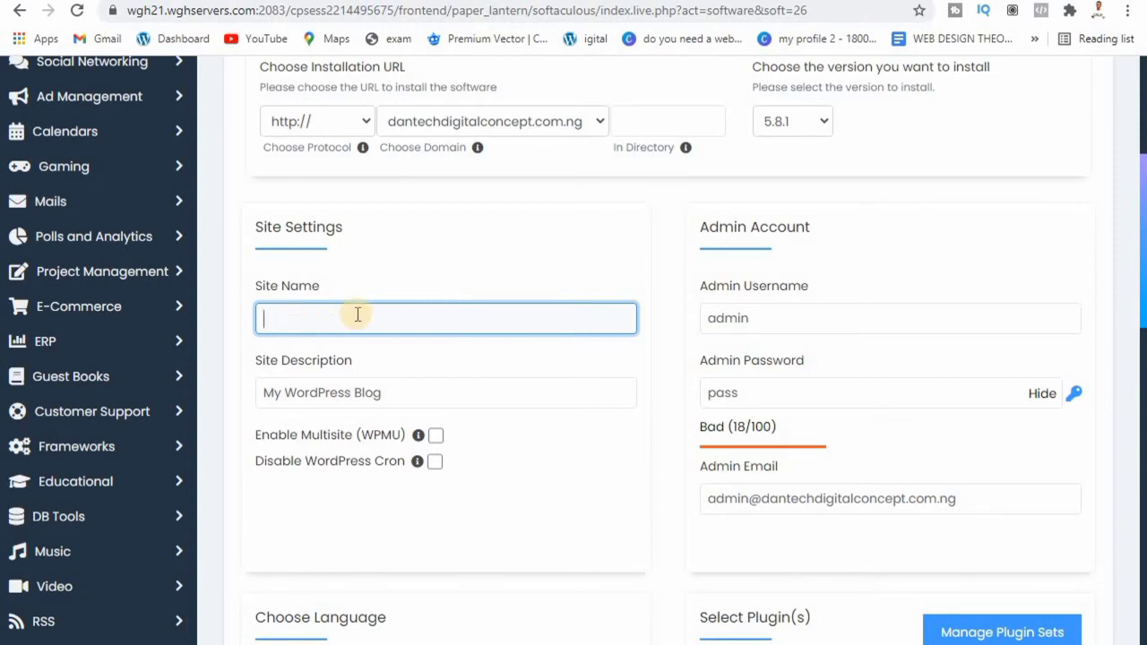
{"action": "left_click", "coordinate": [463, 221]}
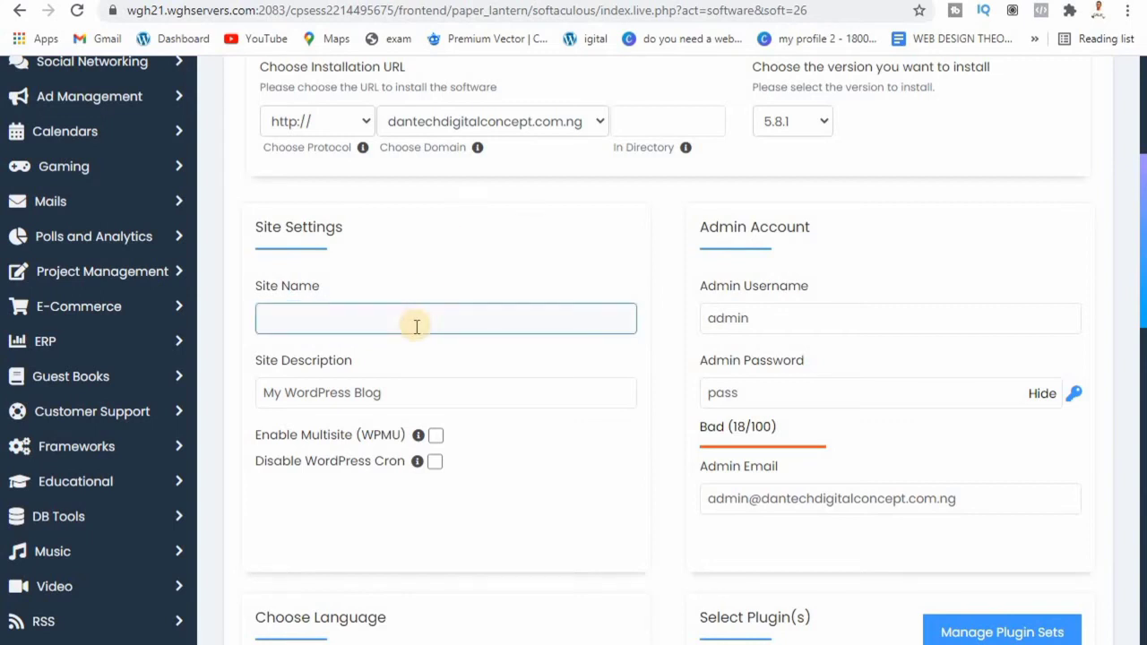
{"action": "left_click", "coordinate": [404, 394]}
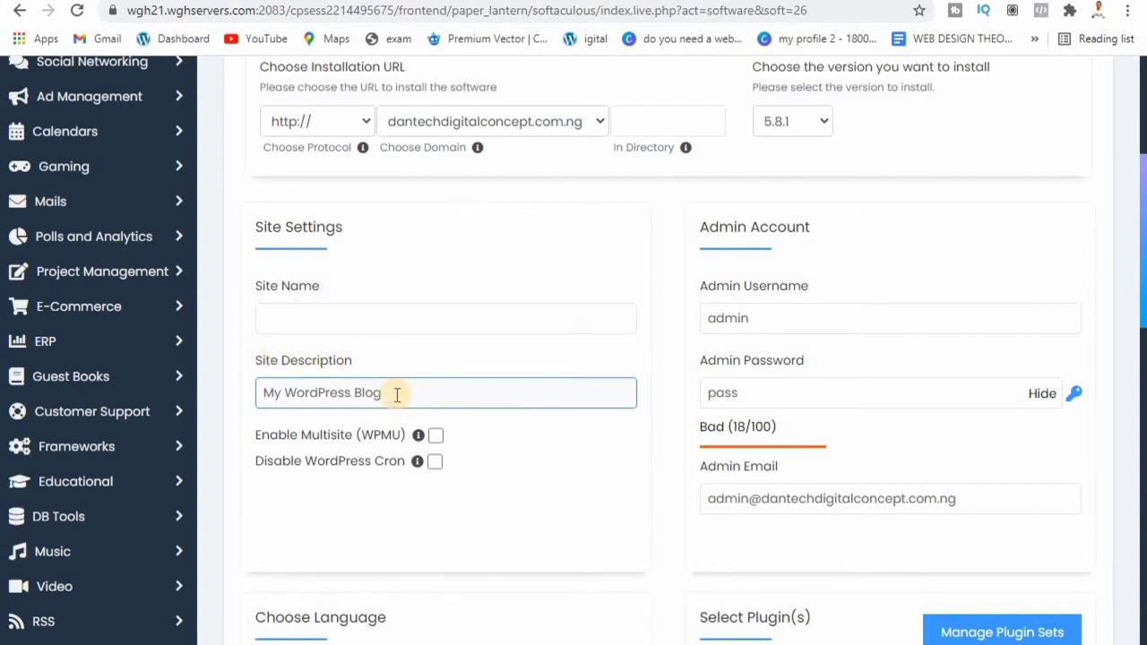
{"action": "triple_click", "coordinate": [397, 394]}
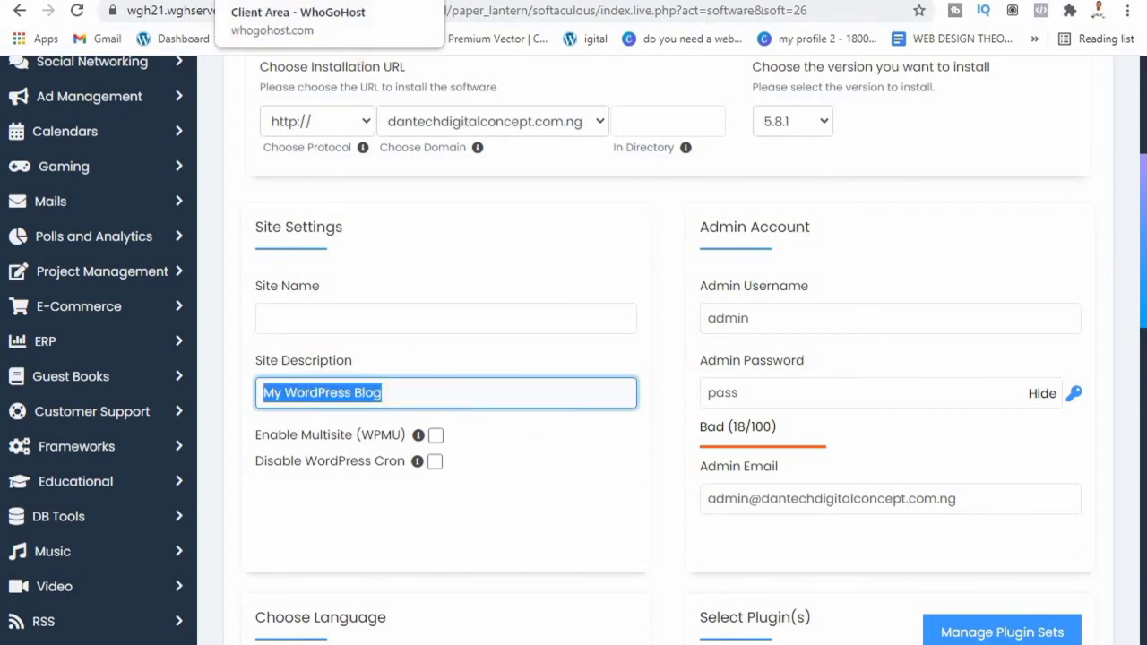
Switch to the Whogohost web hosting page and go back to the top of the site's home page
{"action": "left_click", "coordinate": [681, 0]}
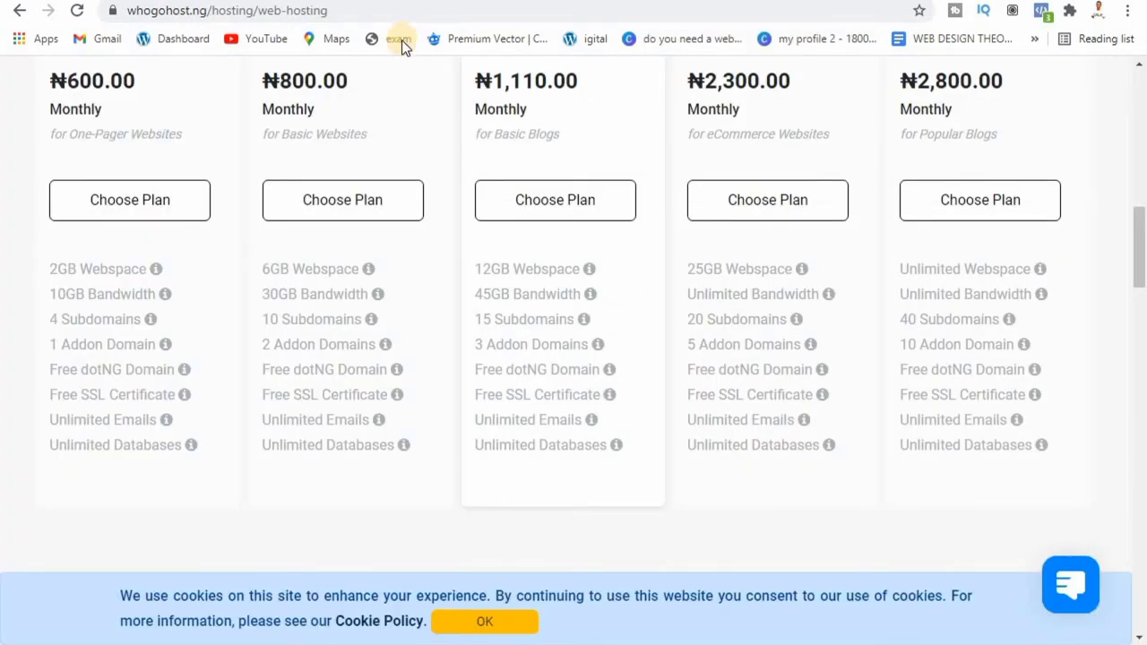
{"action": "left_click", "coordinate": [20, 11]}
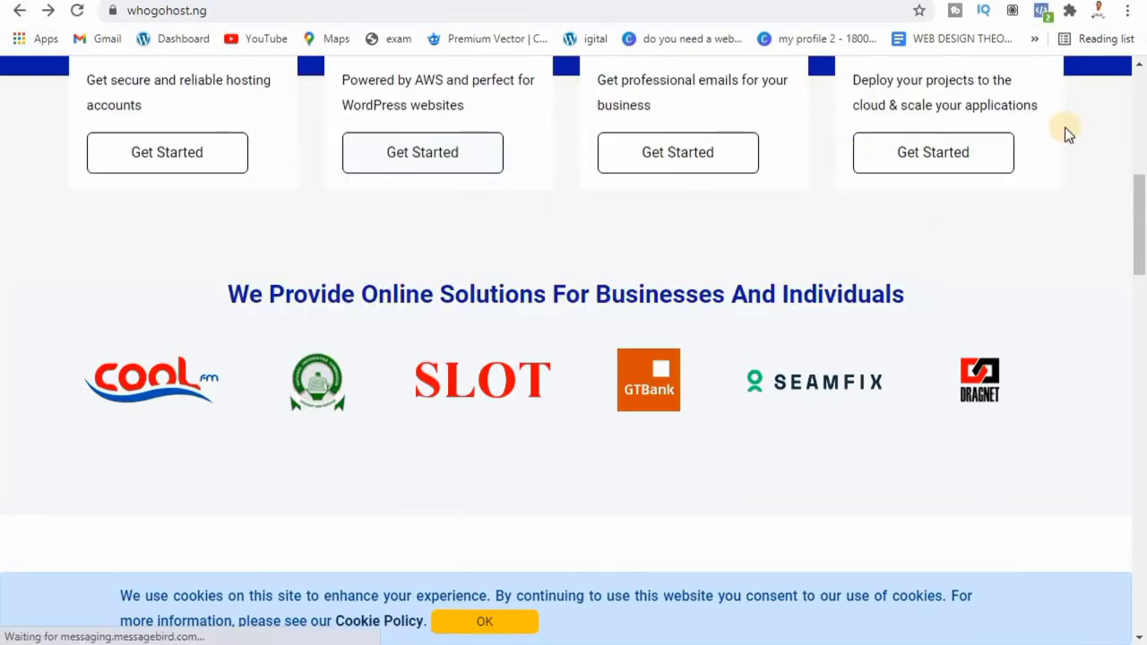
{"action": "left_click_drag", "start_coordinate": [1140, 206], "coordinate": [1140, 68]}
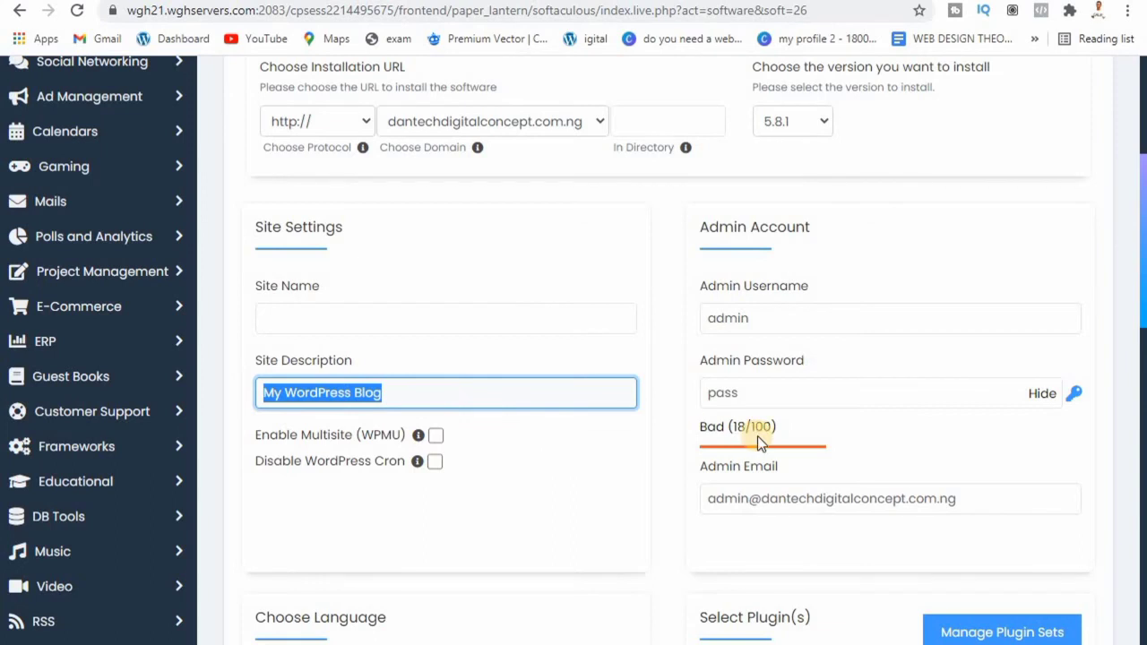
Review the username, password and email fields of the Admin Account
{"action": "scroll", "coordinate": [1010, 265], "scroll_direction": "down", "scroll_amount": 1}
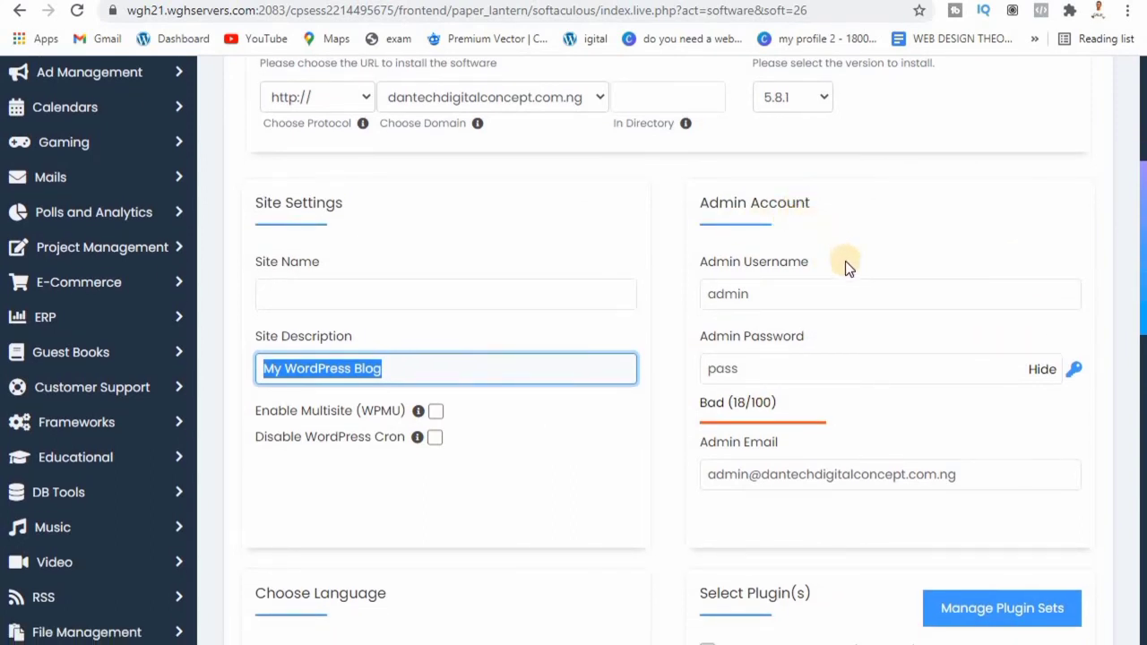
{"action": "left_click", "coordinate": [726, 294]}
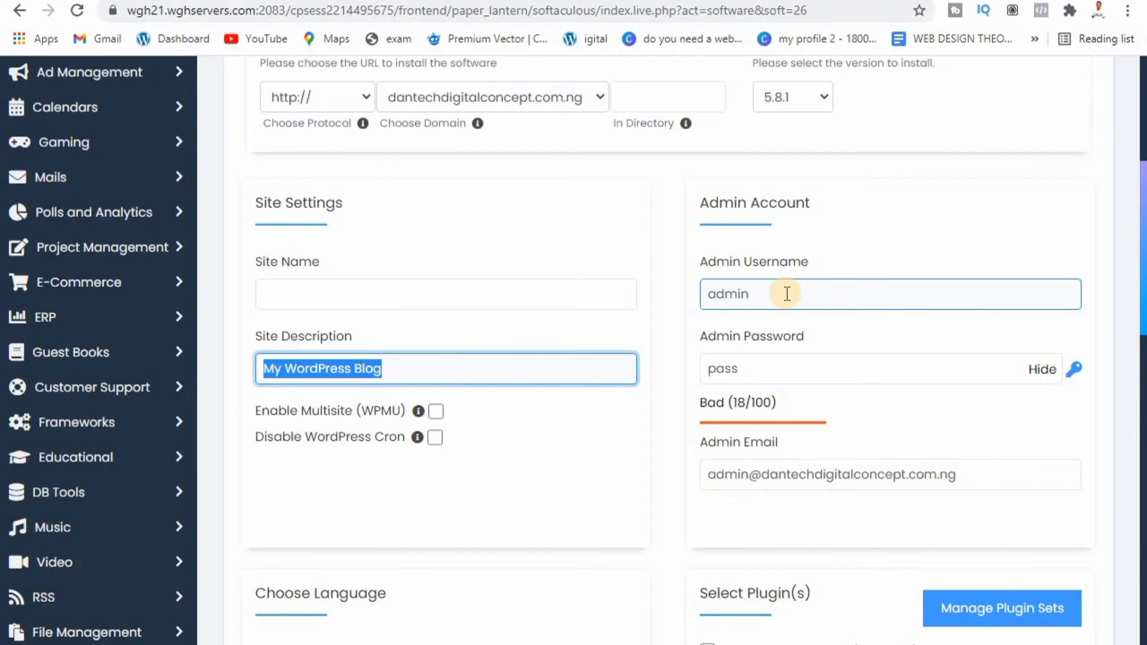
{"action": "left_click", "coordinate": [787, 294]}
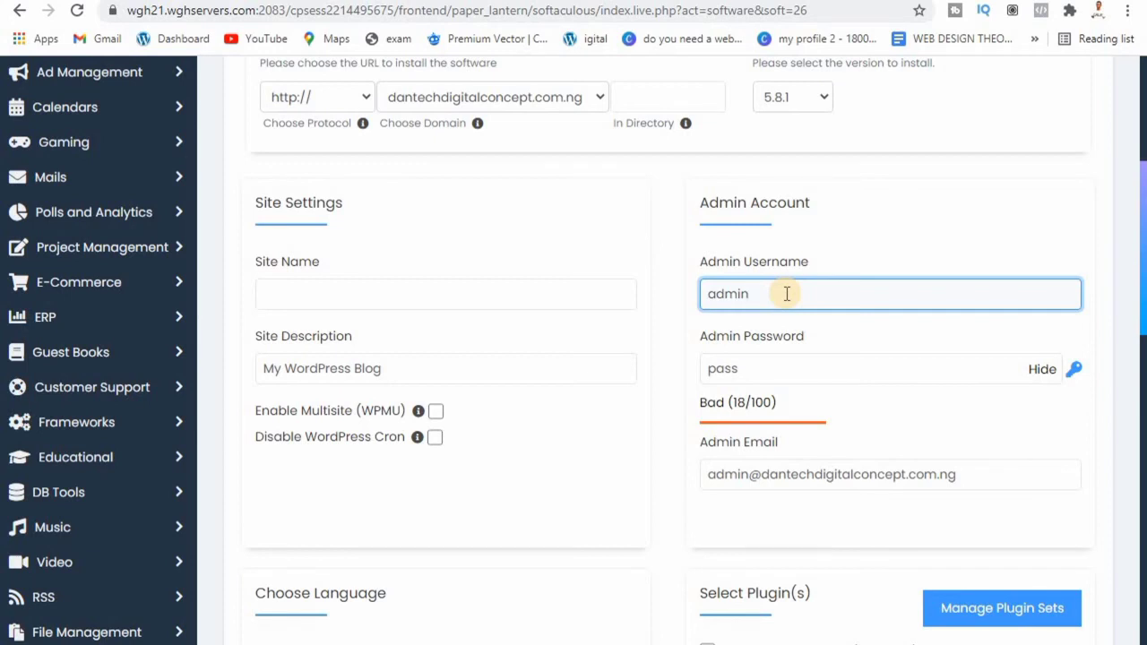
{"action": "left_click", "coordinate": [810, 373]}
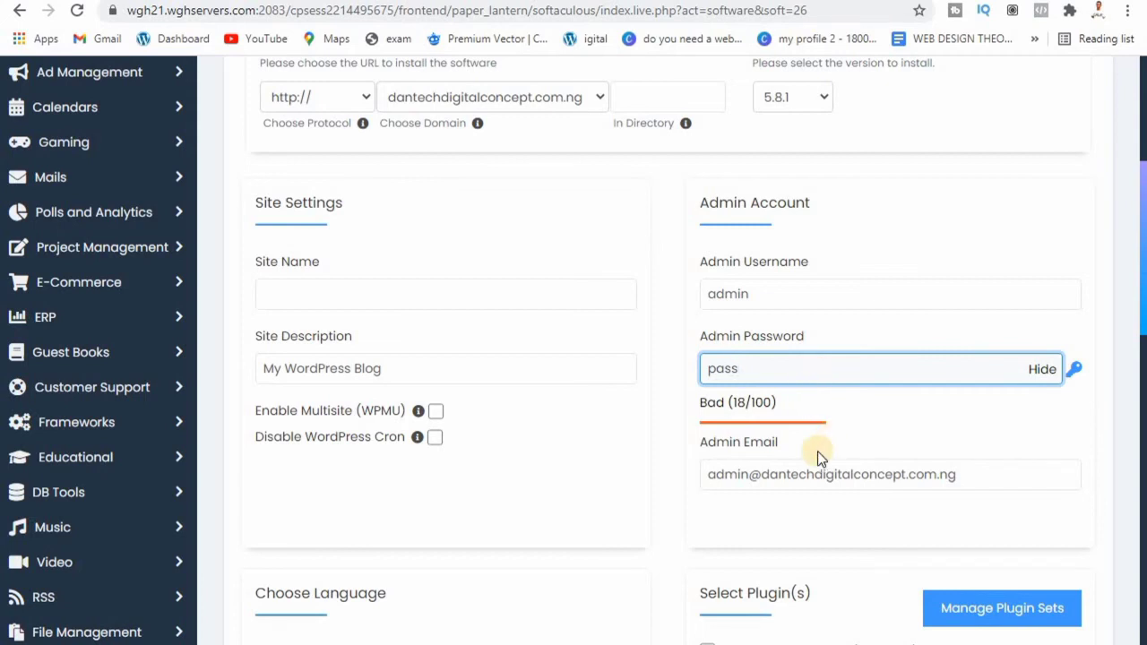
{"action": "left_click", "coordinate": [795, 480]}
Include the Classic Editor plugin in the WordPress installation
{"action": "left_click_drag", "start_coordinate": [1144, 215], "coordinate": [1144, 284]}
{"action": "scroll", "coordinate": [914, 306], "scroll_direction": "down", "scroll_amount": 2}
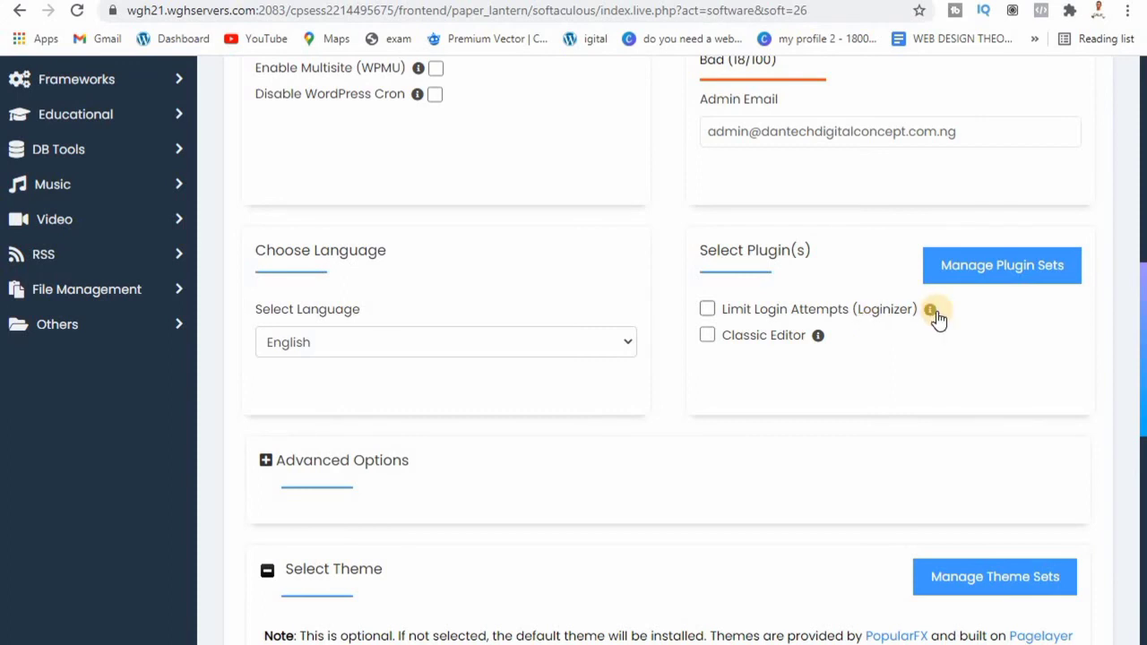
{"action": "mouse_move", "coordinate": [937, 320]}
{"action": "left_click", "coordinate": [708, 336]}
Check the language selection and keep English as the installation language
{"action": "scroll", "coordinate": [672, 301], "scroll_direction": "down", "scroll_amount": 2}
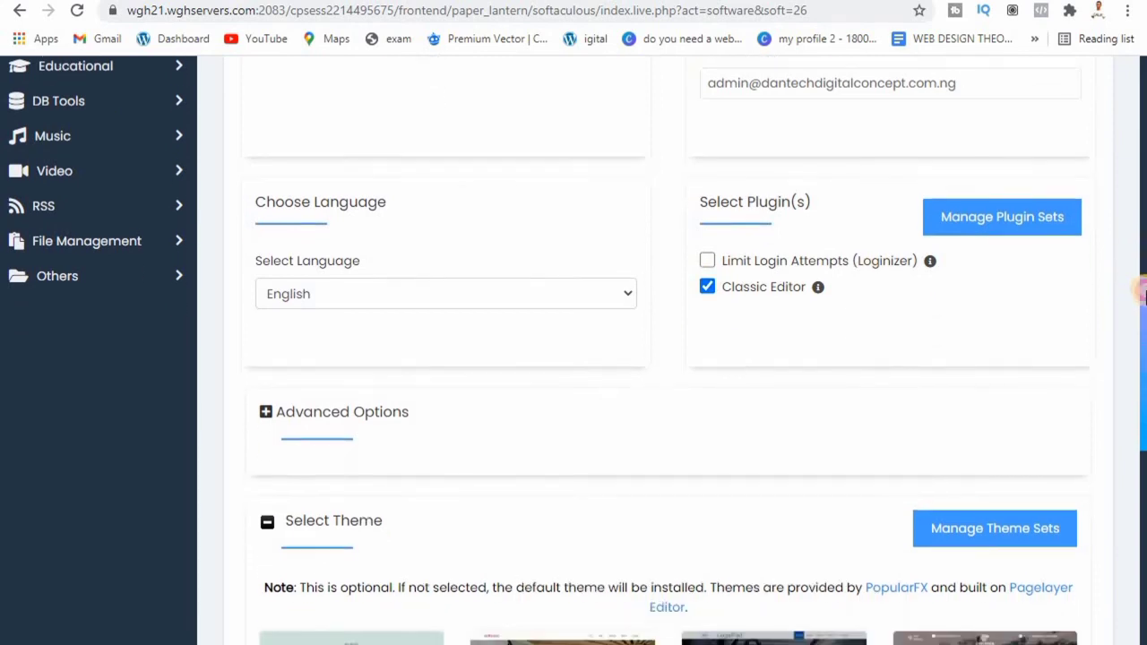
{"action": "left_click", "coordinate": [606, 259]}
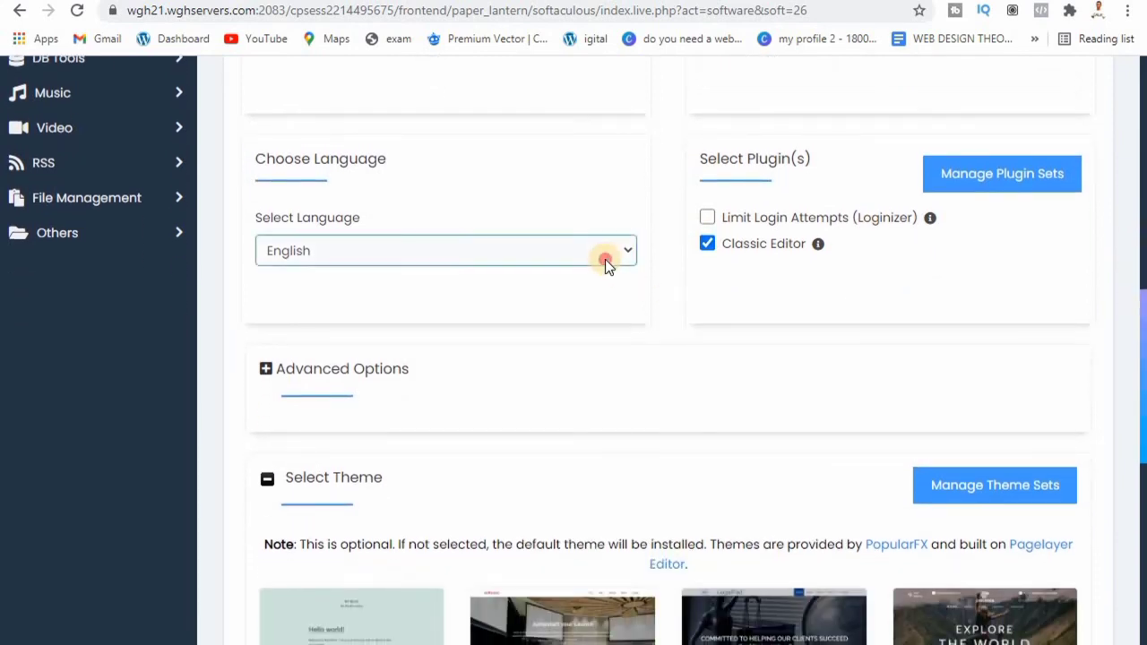
{"action": "left_click", "coordinate": [605, 259]}
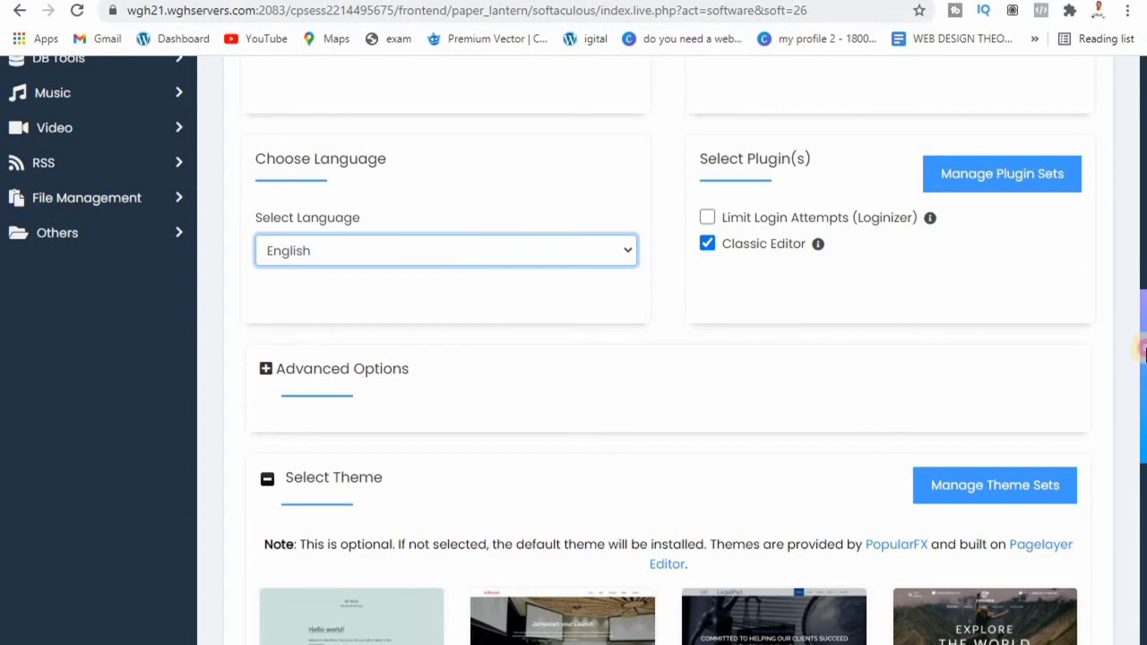
Look over the optional themes offered for the WordPress installation without choosing one
{"action": "scroll", "coordinate": [1138, 341], "scroll_direction": "up", "scroll_amount": 2}
{"action": "scroll", "coordinate": [1143, 359], "scroll_direction": "down", "scroll_amount": 3}
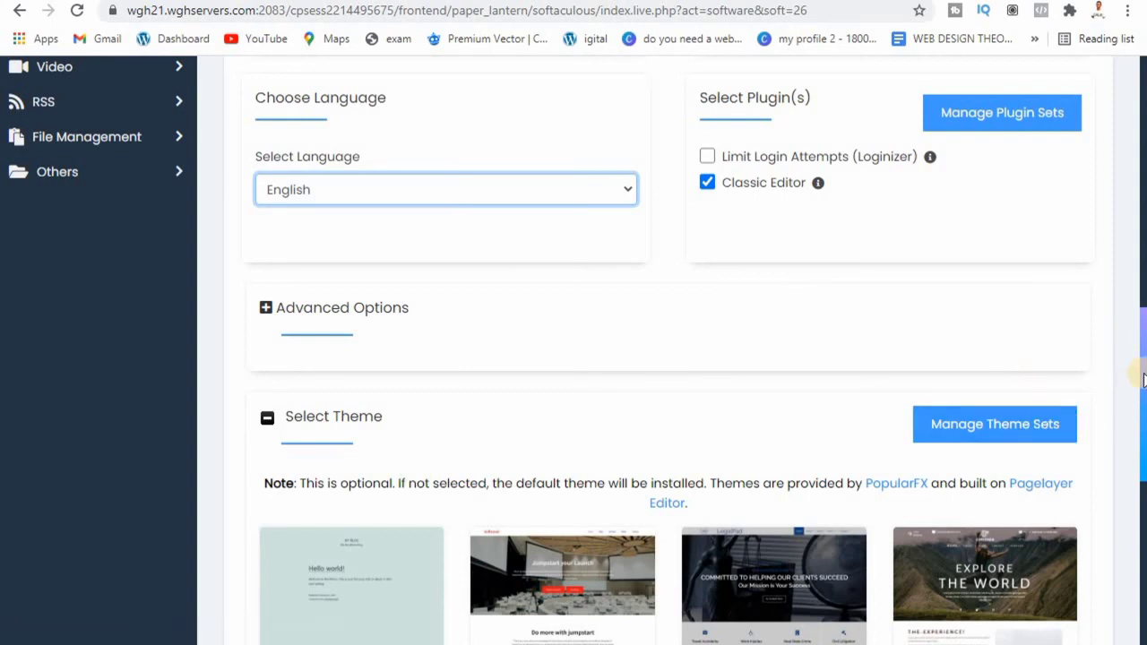
{"action": "scroll", "coordinate": [853, 468], "scroll_direction": "down", "scroll_amount": 3}
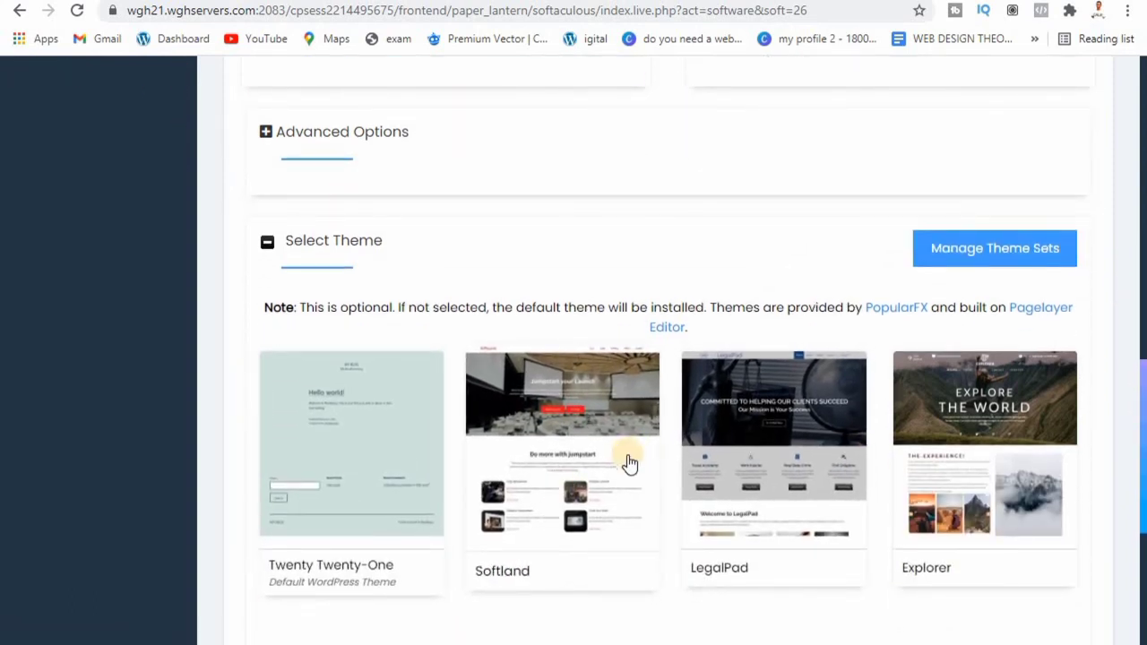
{"action": "left_click_drag", "start_coordinate": [1142, 441], "coordinate": [1142, 509]}
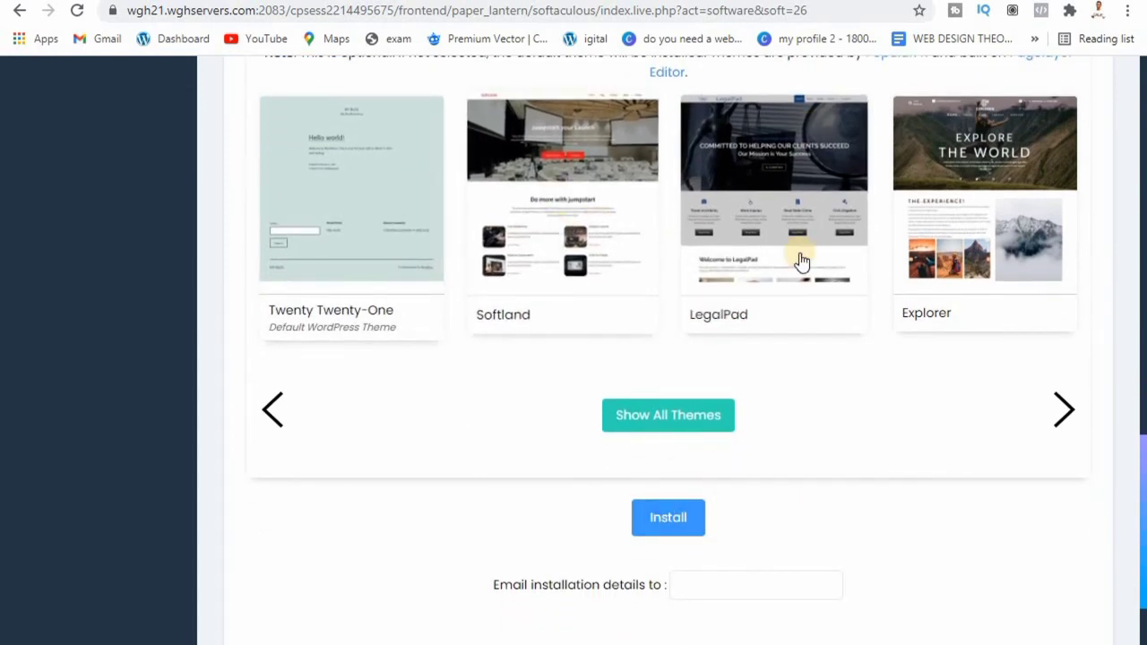
Examine the Install option and the field for emailing the installation details at the end of the form
{"action": "left_click", "coordinate": [679, 527]}
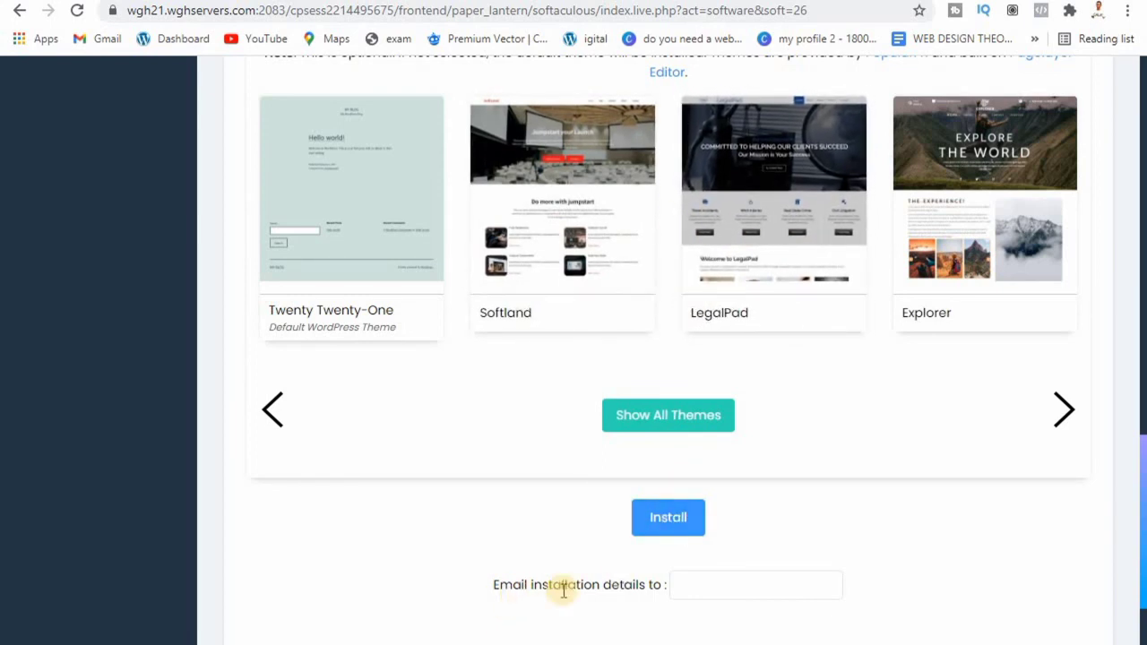
{"action": "left_click", "coordinate": [677, 587]}
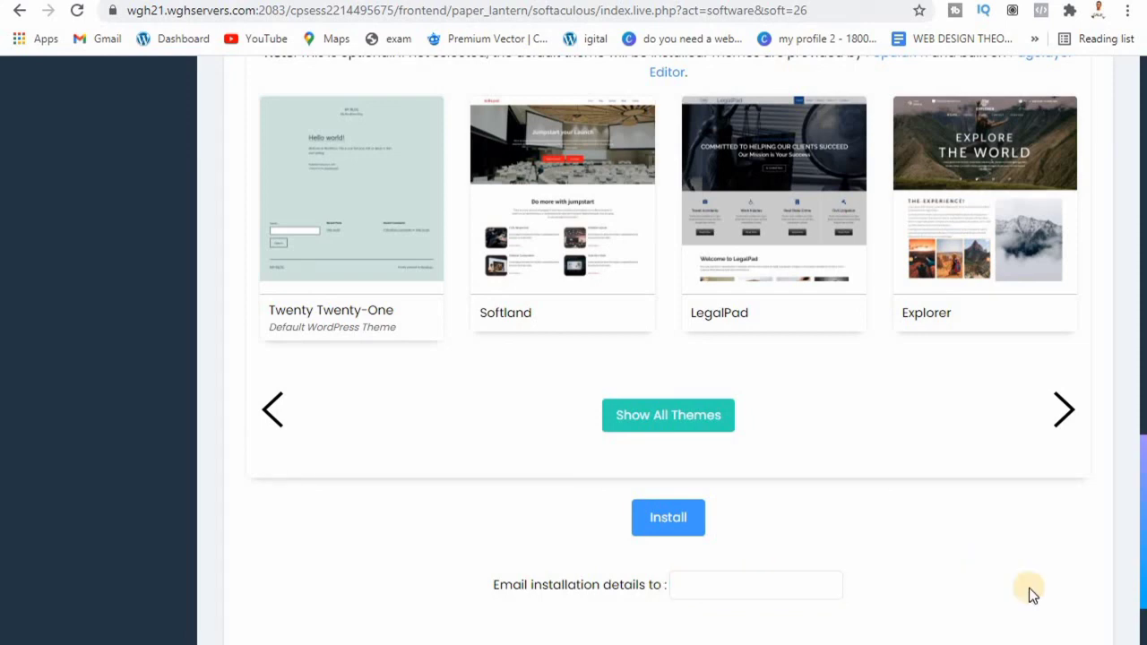
{"action": "left_click_drag", "start_coordinate": [1142, 488], "coordinate": [1144, 578]}
{"action": "left_click", "coordinate": [758, 289]}
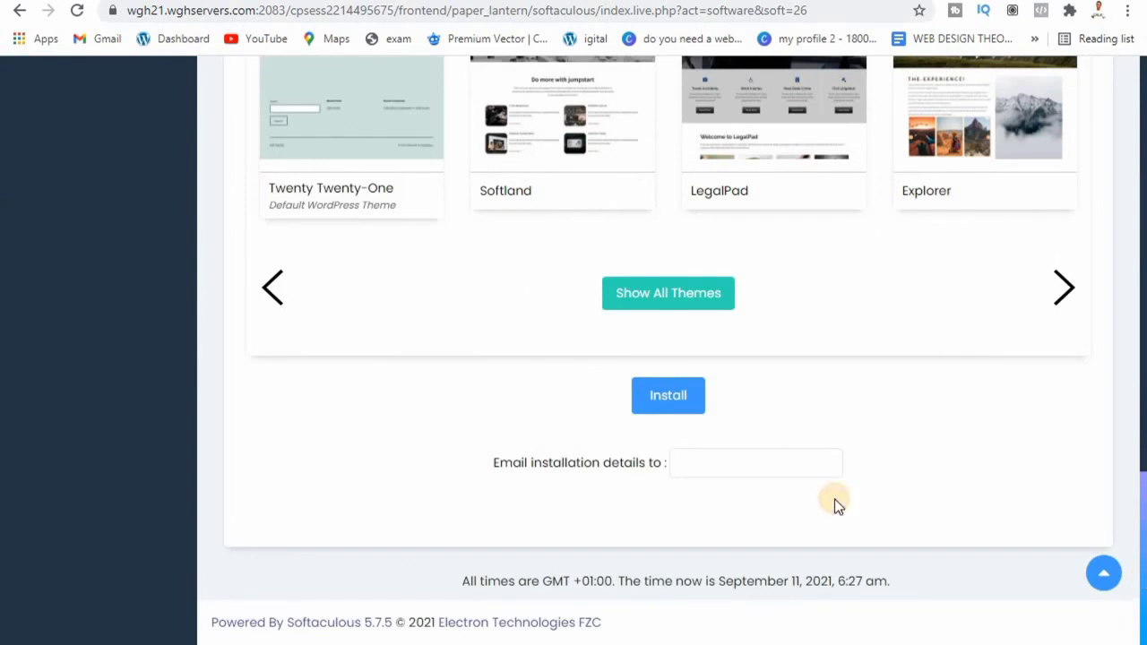
{"action": "left_click", "coordinate": [671, 397]}
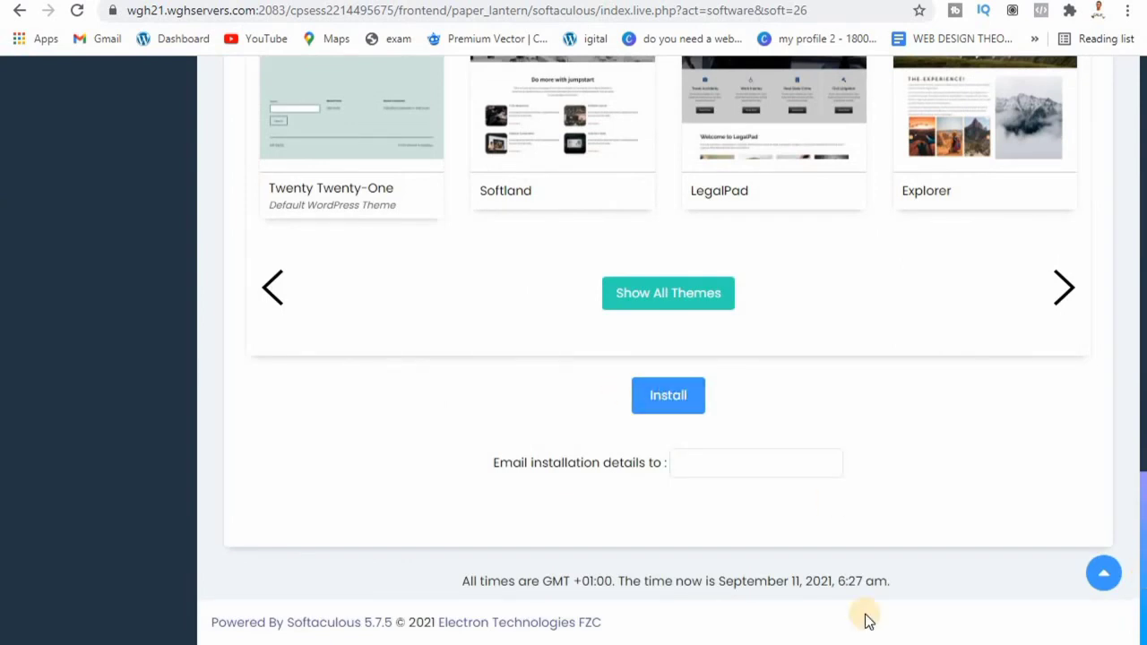
Switch to the image viewer with the screenshot of the completed WordPress installation
{"action": "mouse_move", "coordinate": [937, 644]}
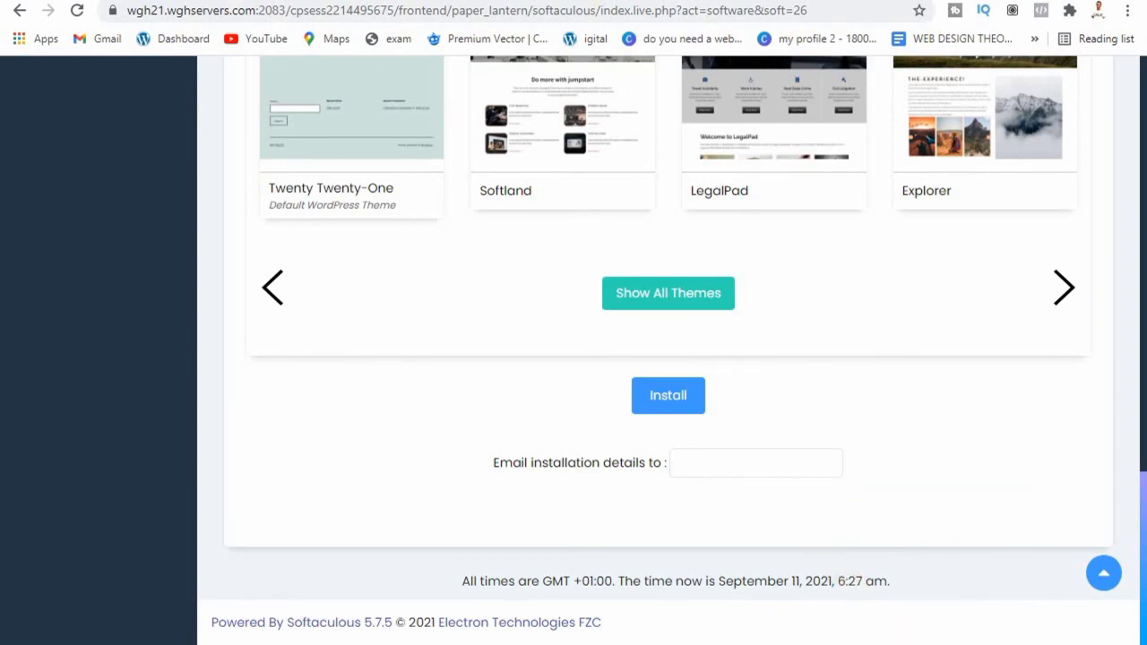
{"action": "left_click", "coordinate": [938, 644]}
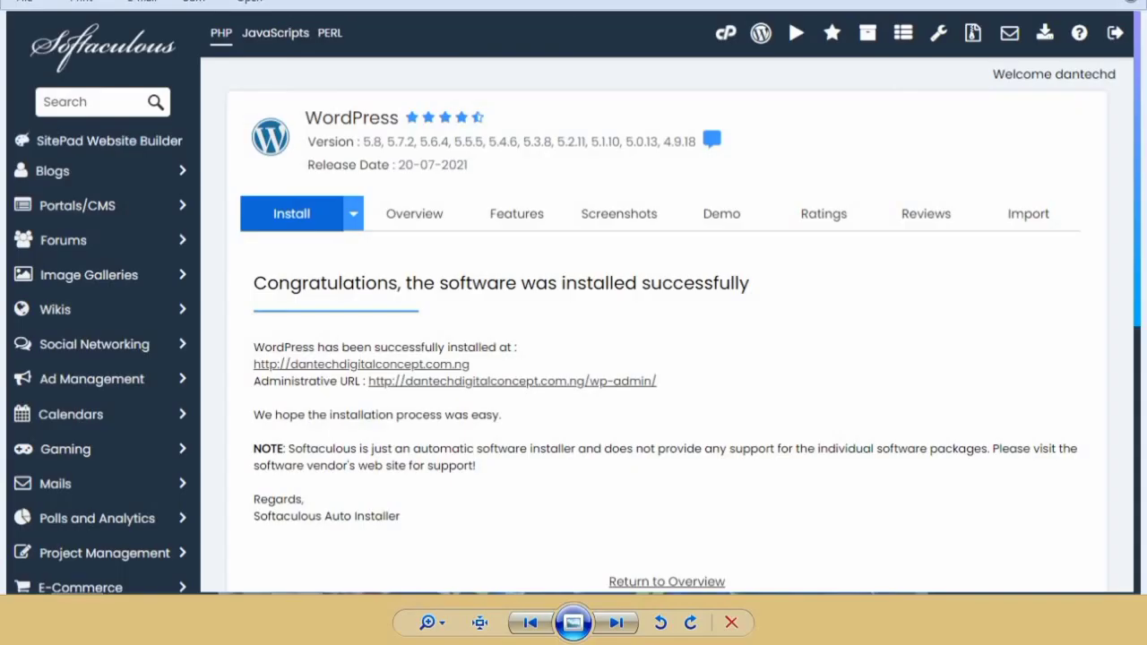